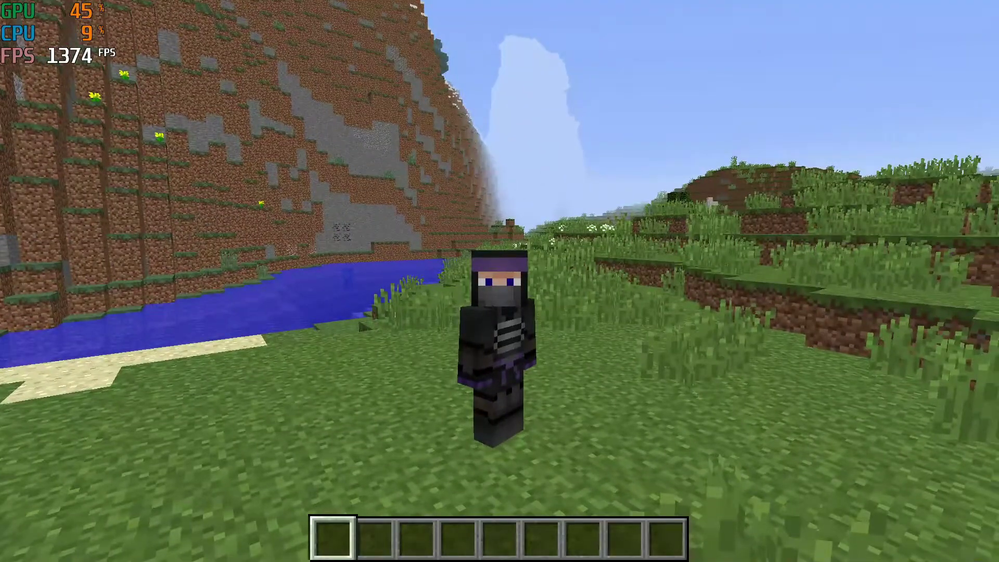
Switch Minecraft to first-person view and bring up MSI Afterburner and RivaTuner from the tray
key("F5")
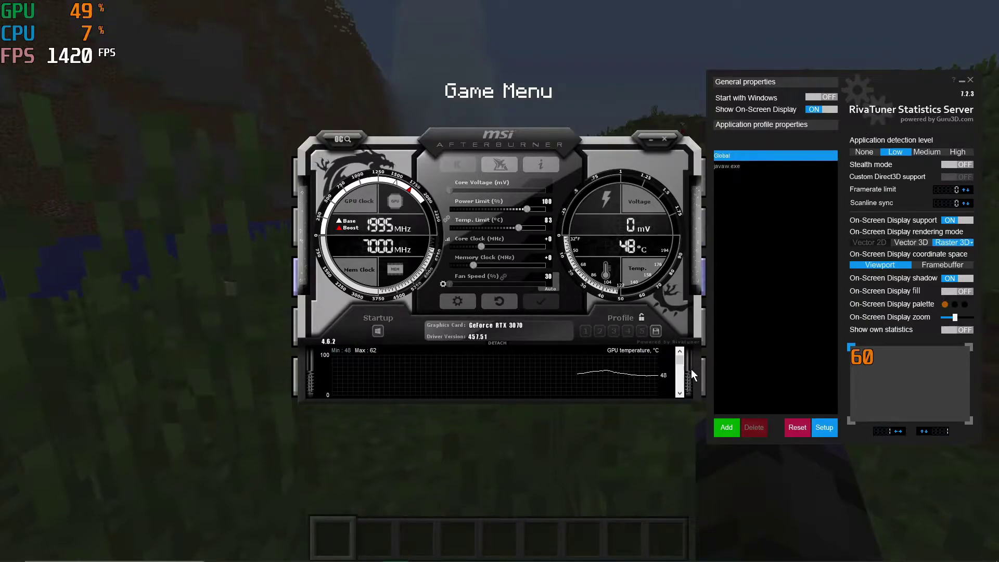
mouse_move(640, 561)
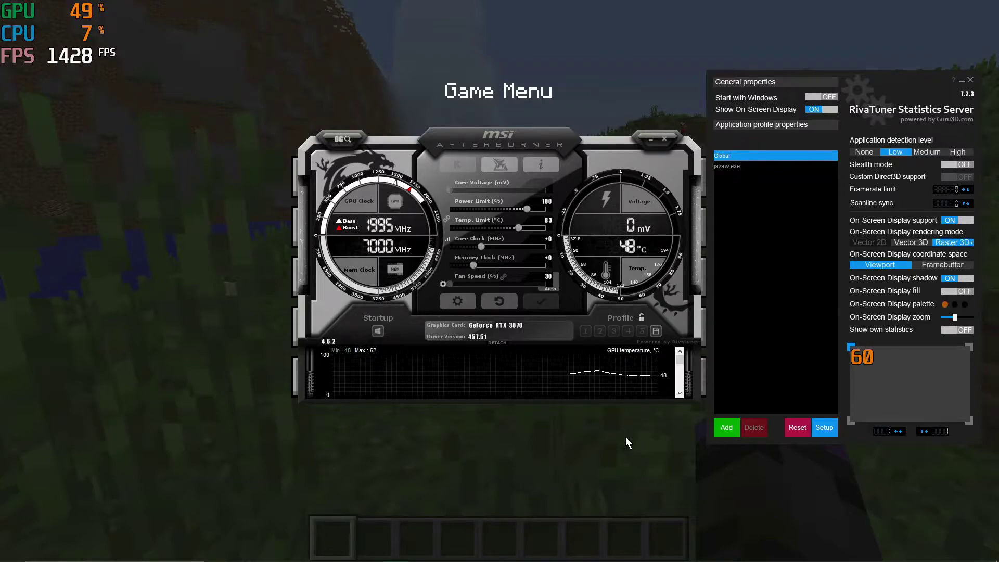
Add javaw.exe from the running 3D applications as a RivaTuner profile, then return to Global
left_click(725, 166)
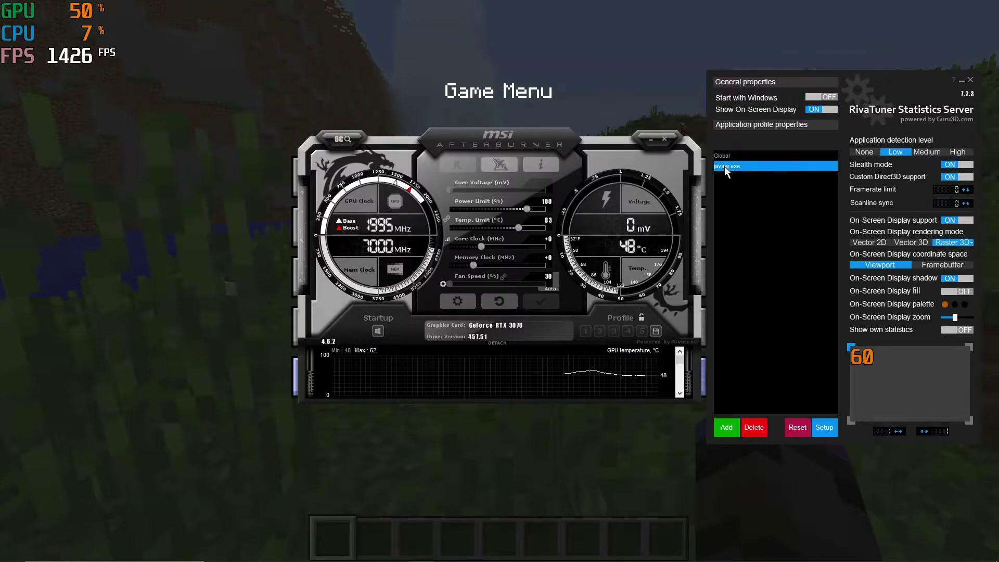
left_click(725, 430, "ctrl")
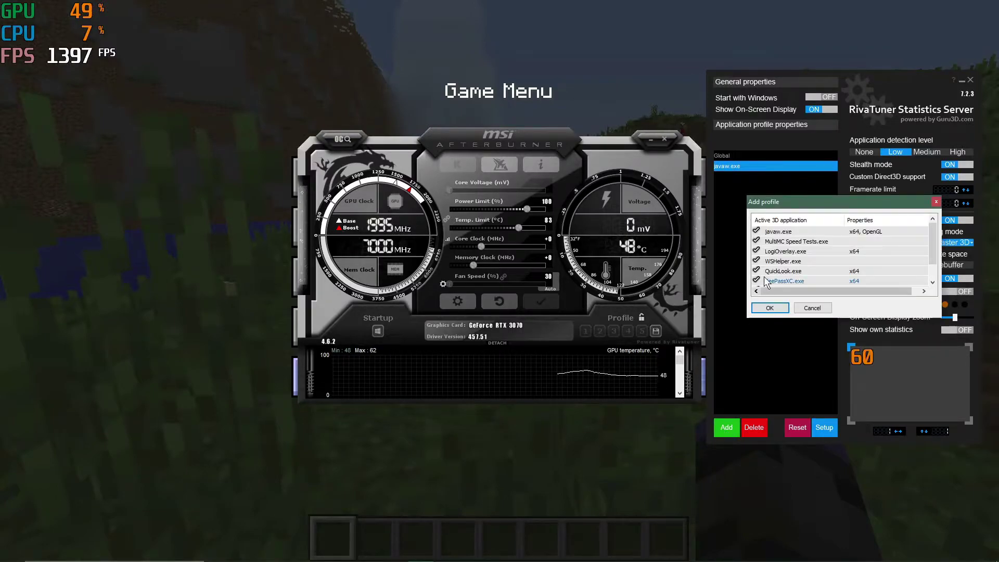
left_click(799, 232)
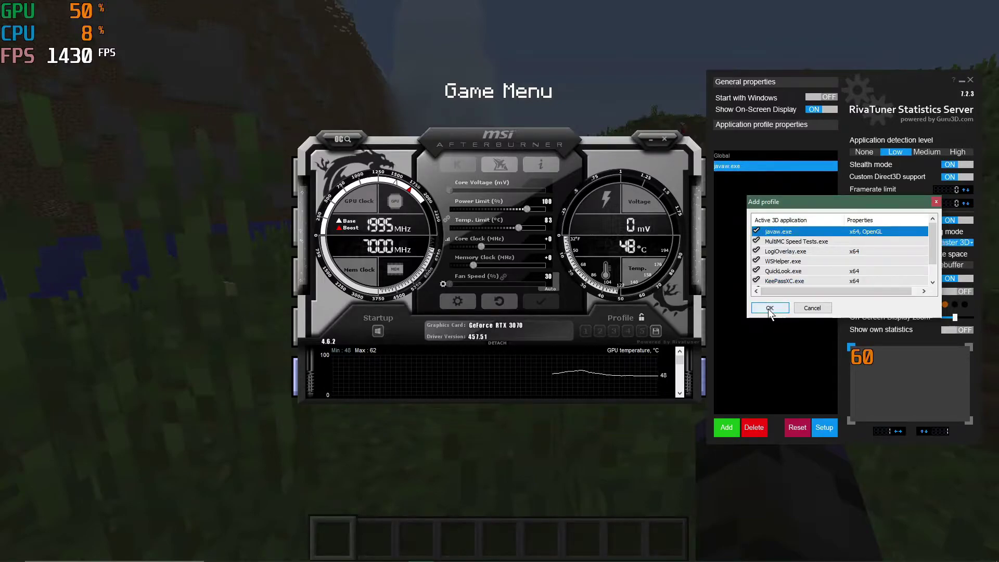
left_click(801, 310)
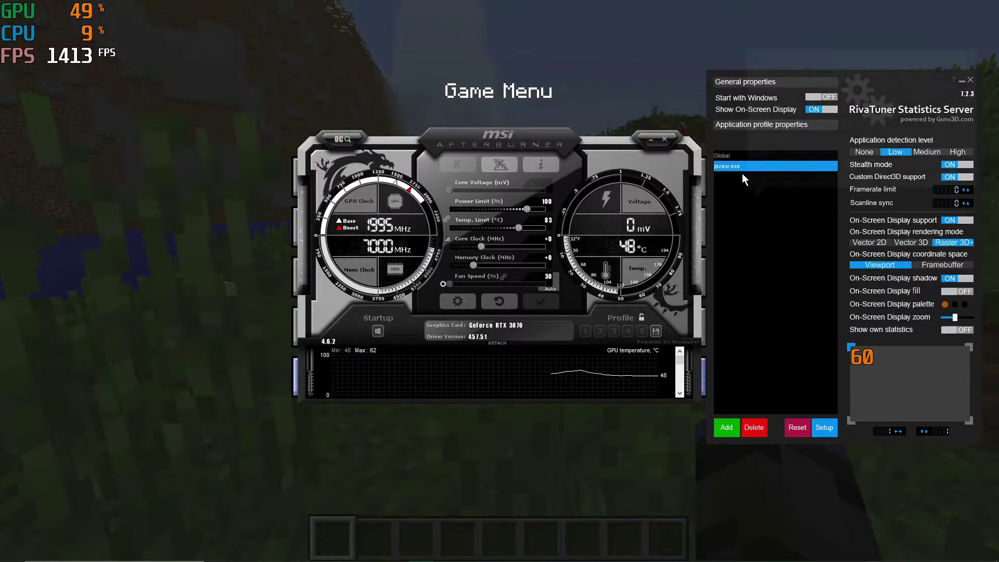
left_click(736, 157)
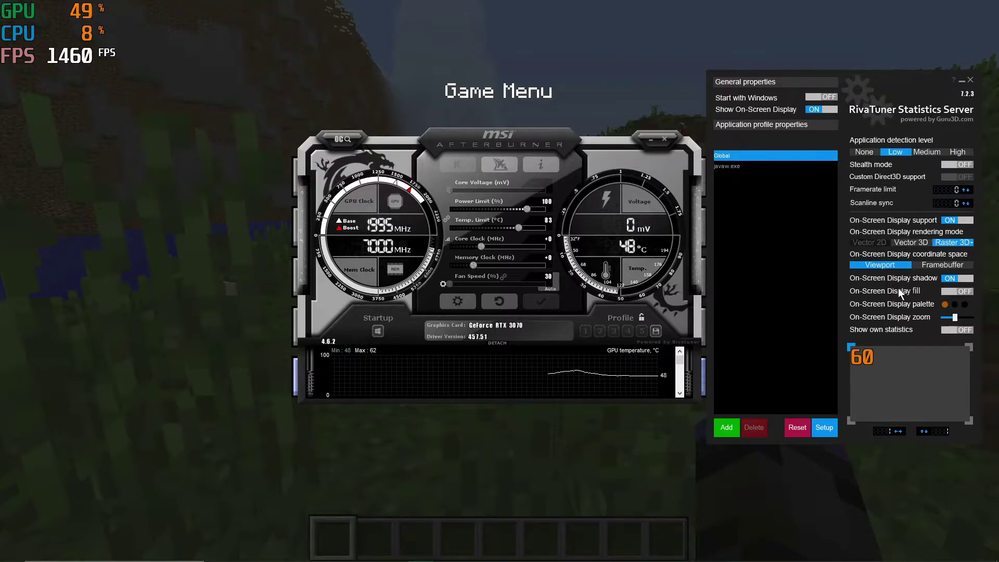
left_click(730, 166)
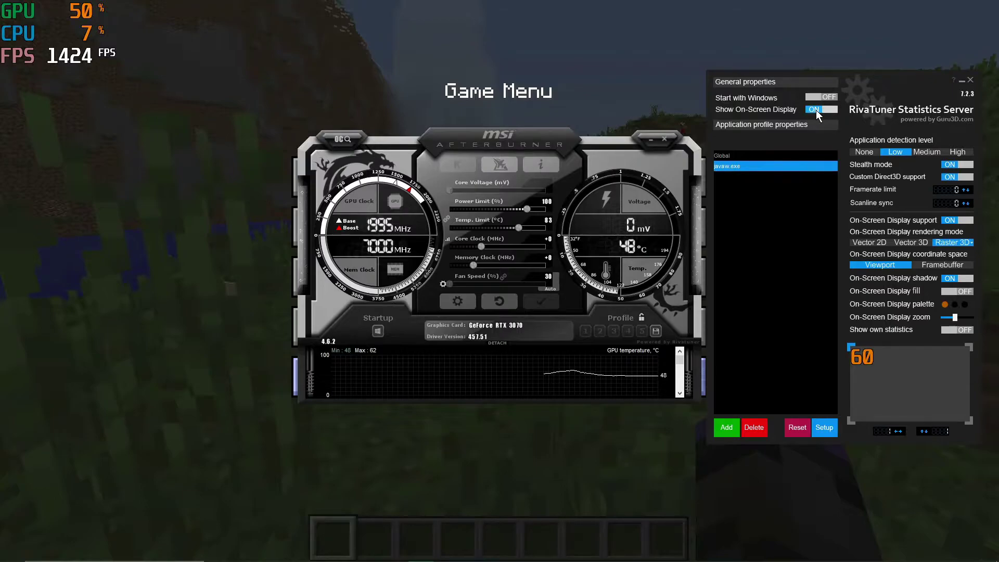
mouse_move(825, 108)
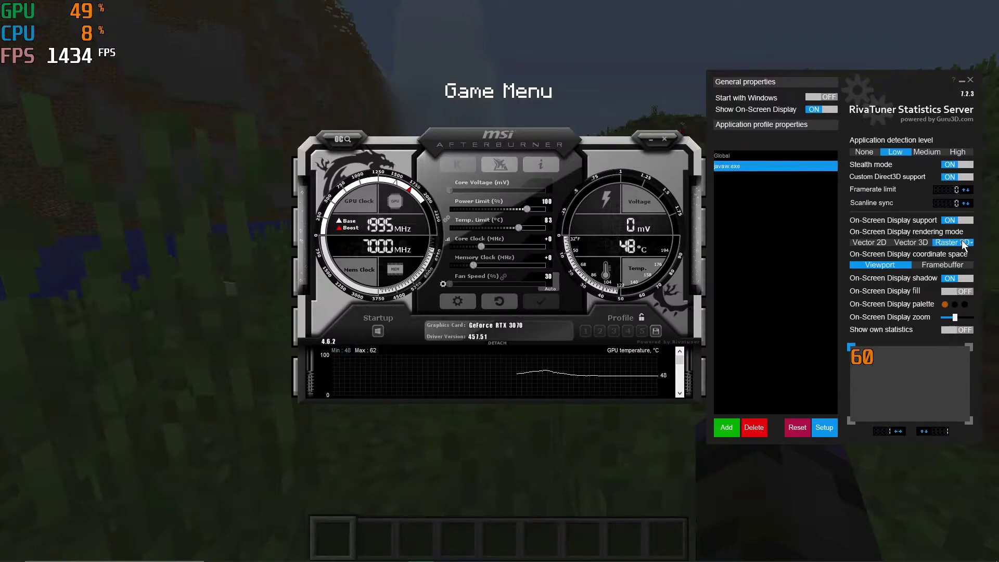
mouse_move(962, 241)
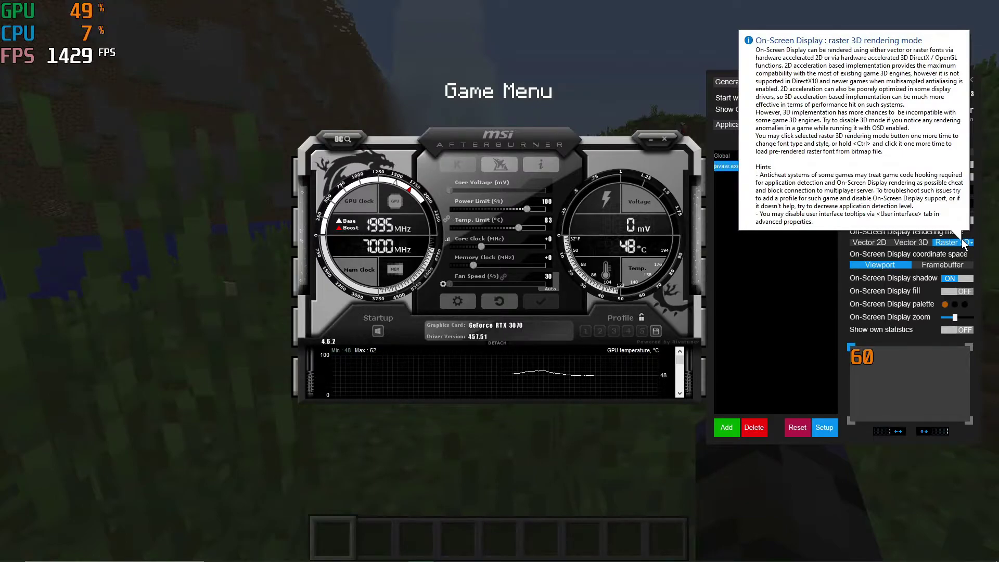
left_click(962, 242)
left_click(962, 241)
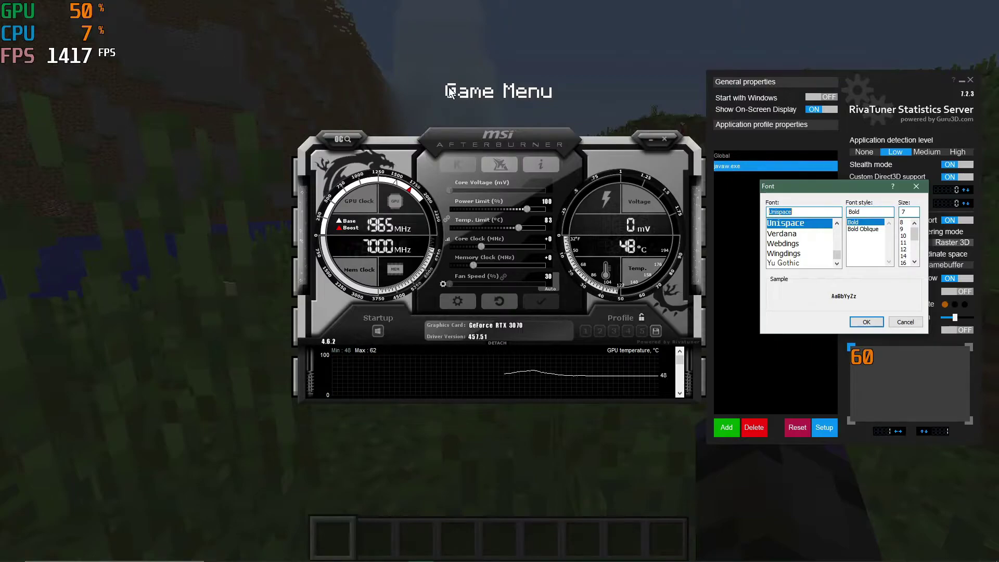
left_click(897, 322)
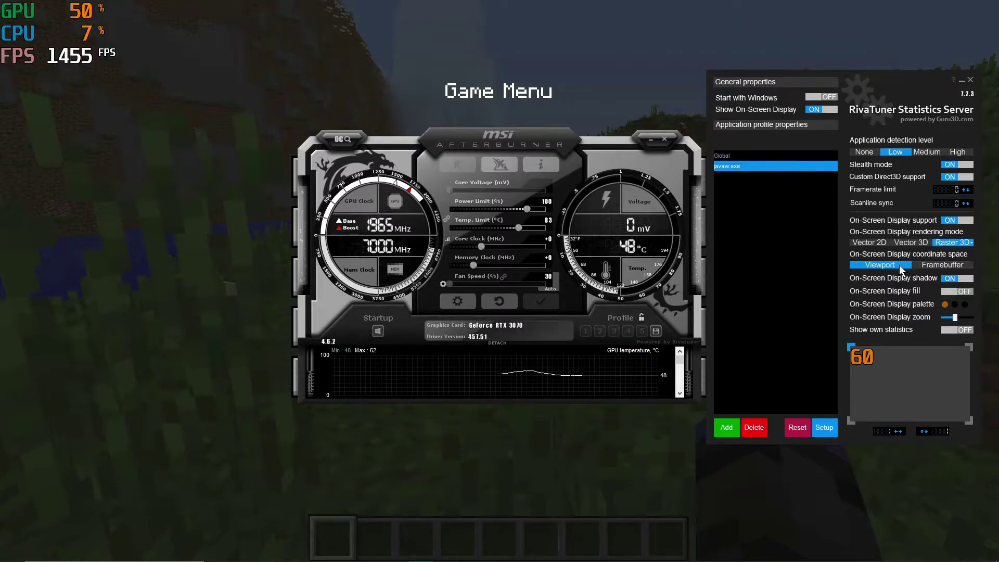
Test the overlay shadow and fill toggles, ending shadow on, fill off, and open the orange colour
mouse_move(881, 265)
left_click(962, 278)
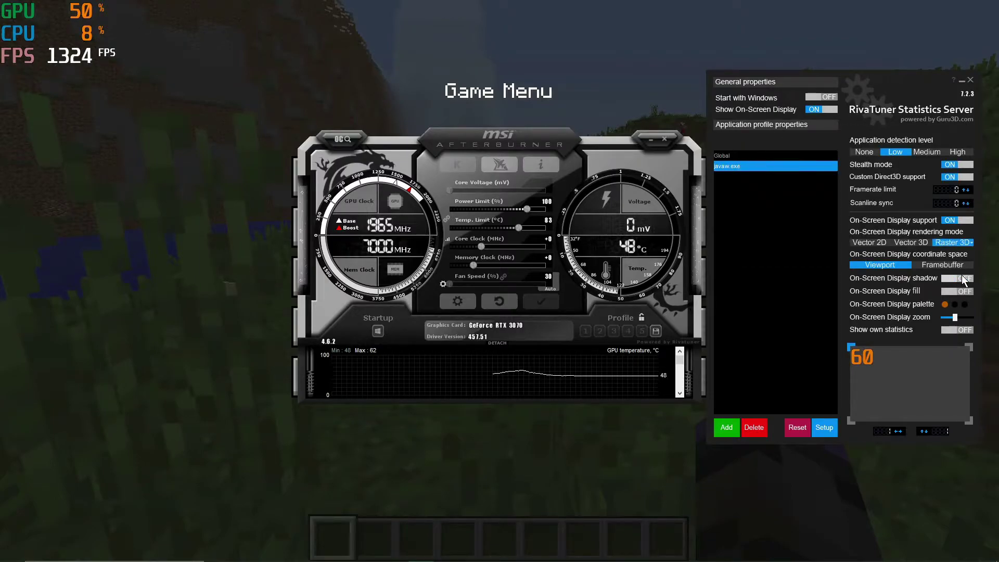
left_click(950, 279)
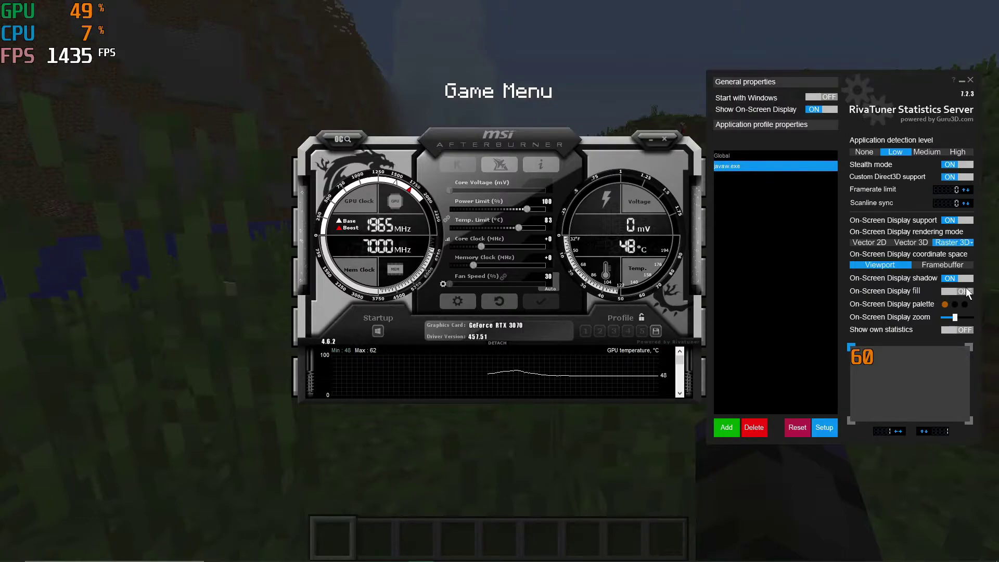
left_click(952, 289)
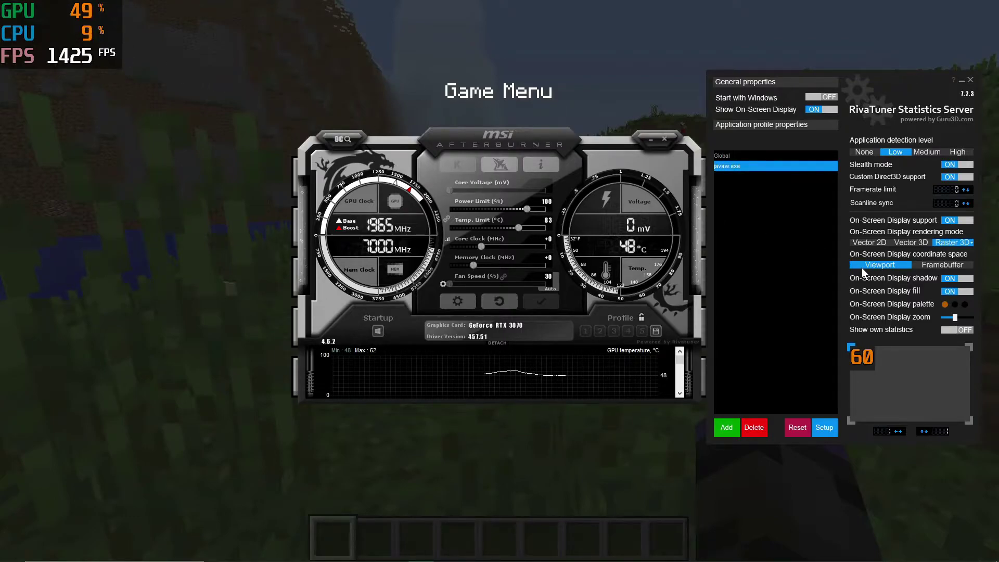
left_click(963, 290)
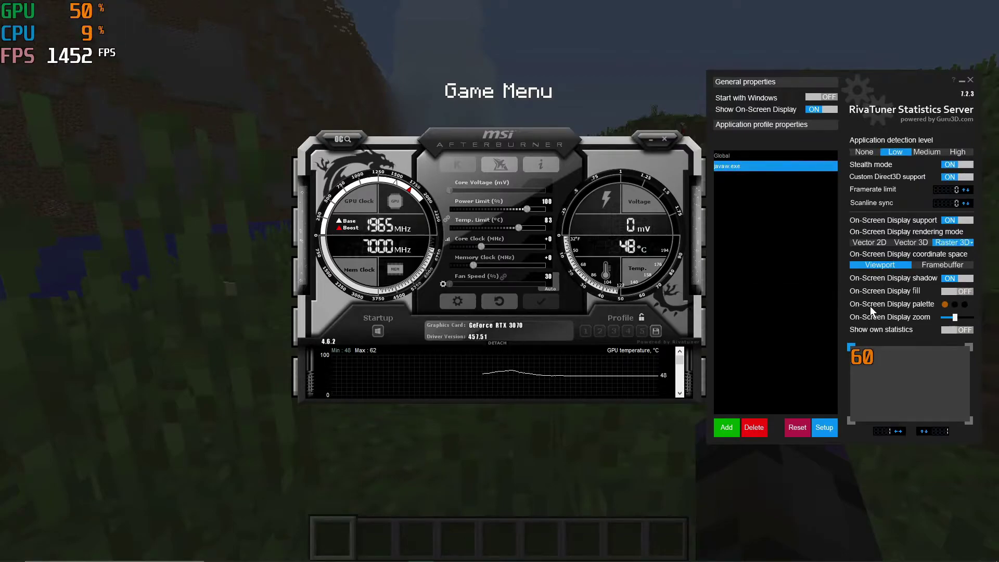
left_click(945, 303)
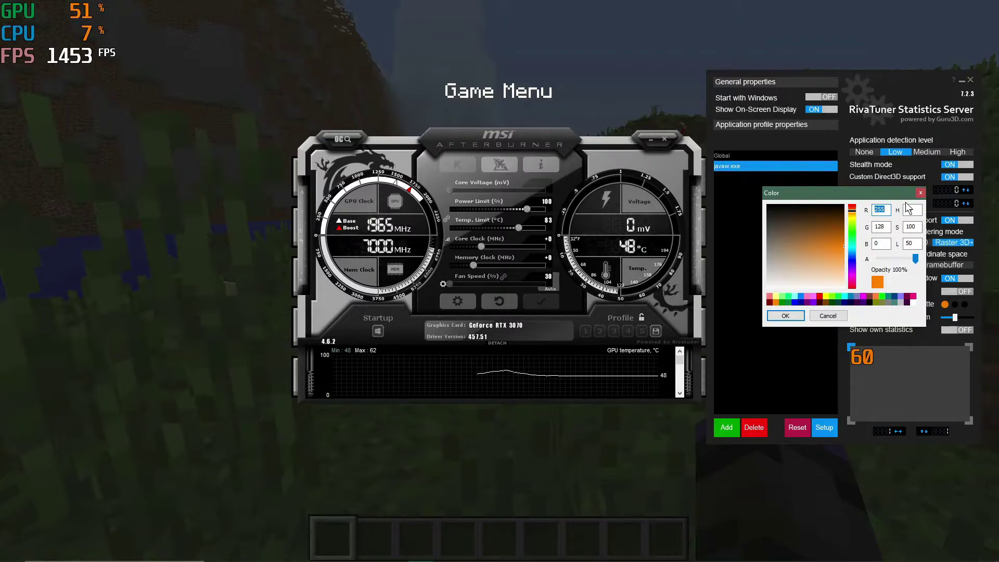
Close the Color dialog and try overlay zoom sizes before returning the slider near its original position
left_click(919, 192)
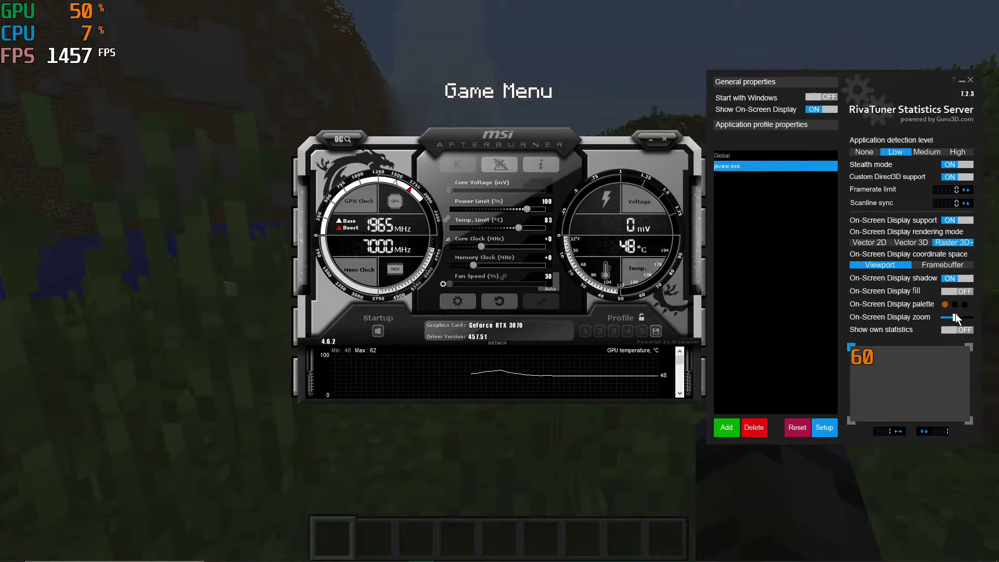
left_click_drag(956, 318, 943, 320)
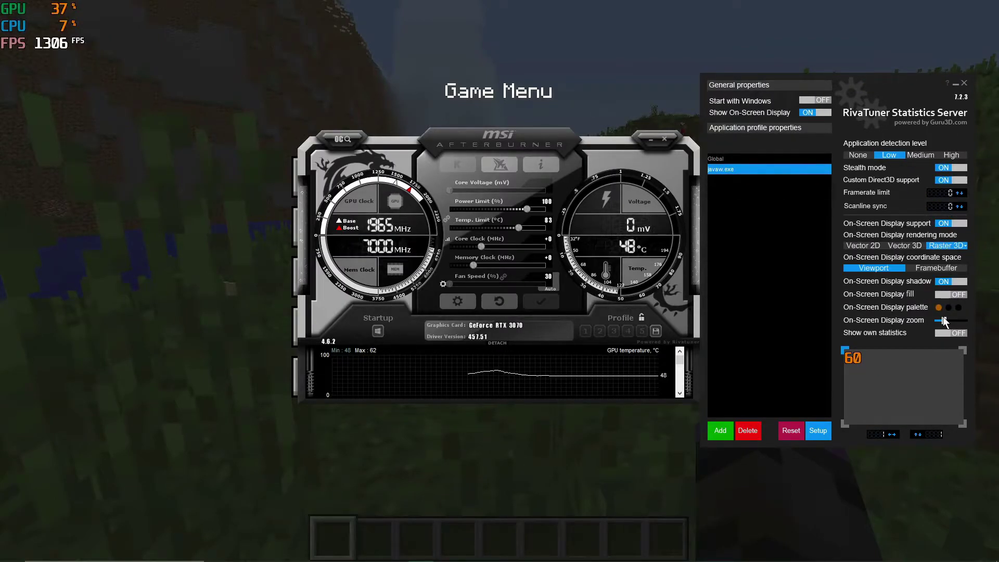
left_click_drag(943, 316, 937, 316)
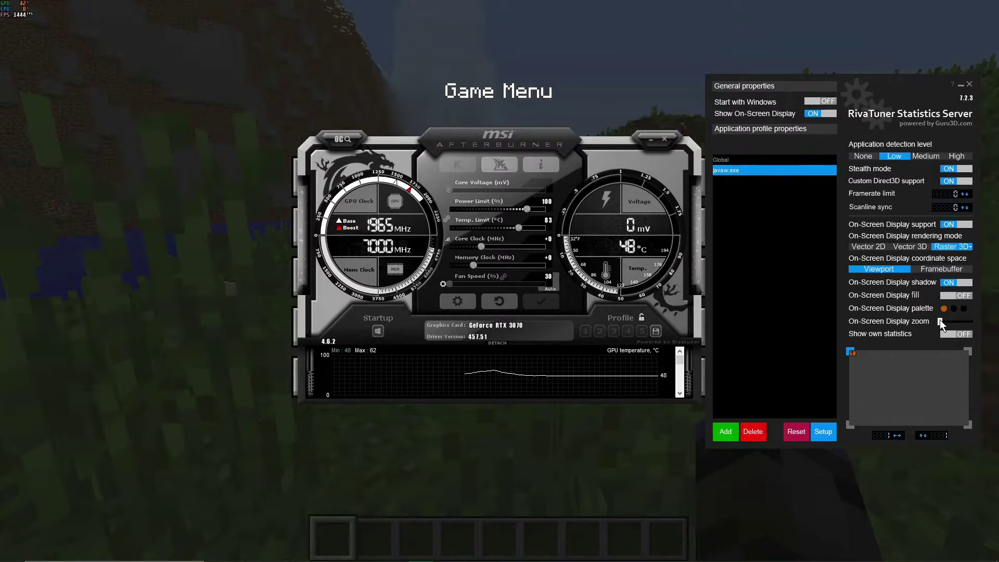
left_click_drag(941, 318, 957, 316)
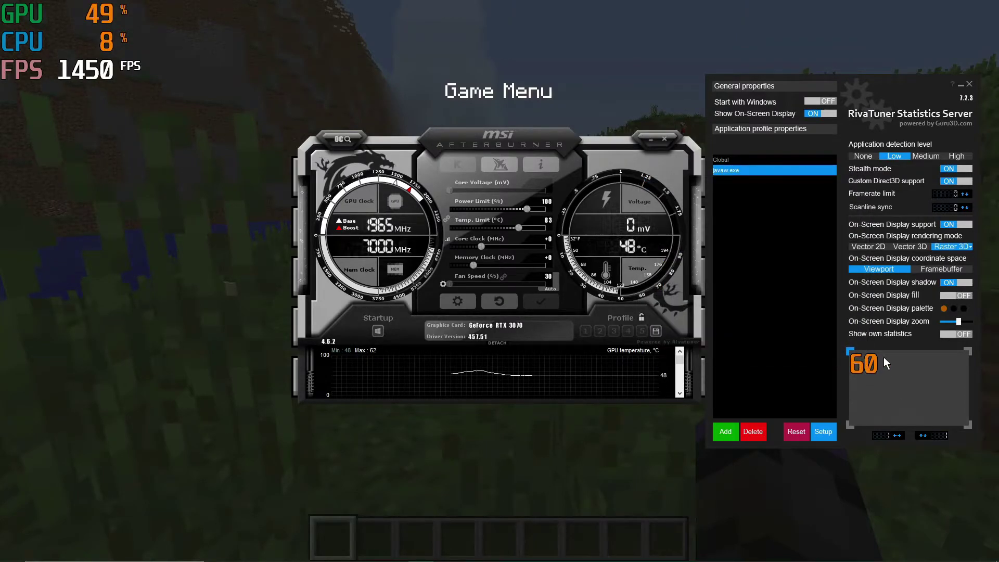
left_click_drag(958, 321, 954, 324)
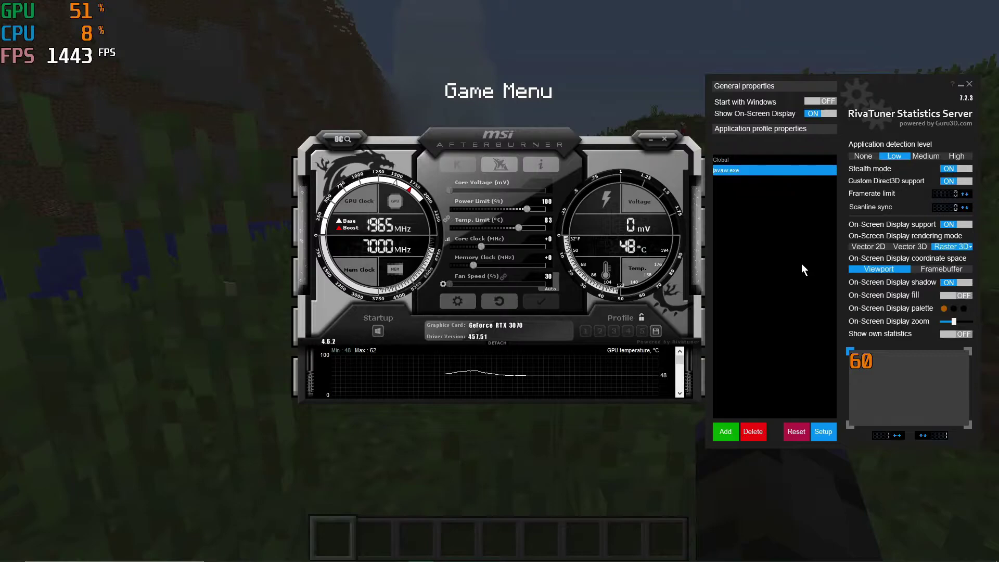
mouse_move(793, 287)
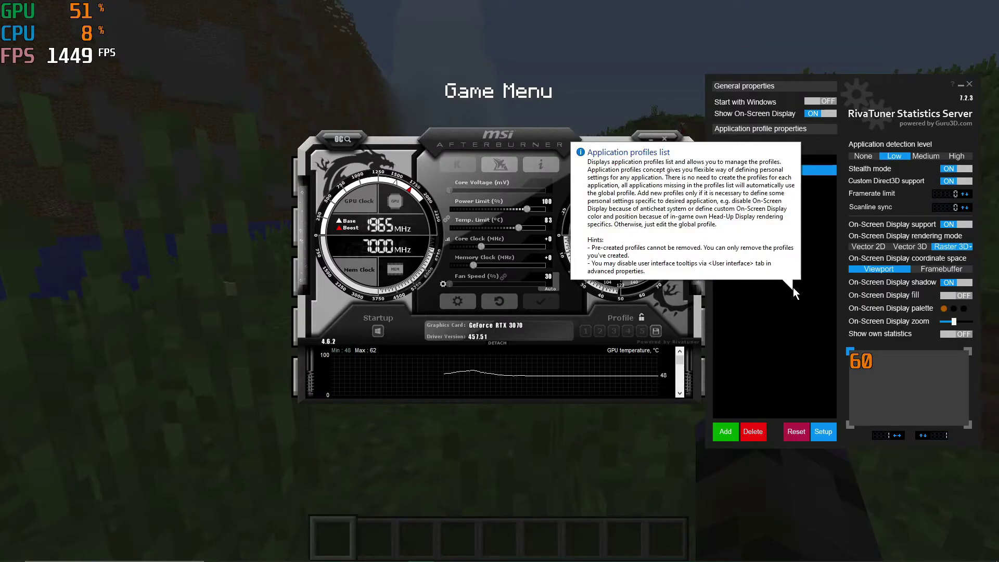
Open MSI Afterburner's properties on the Monitoring settings page
left_click(445, 305)
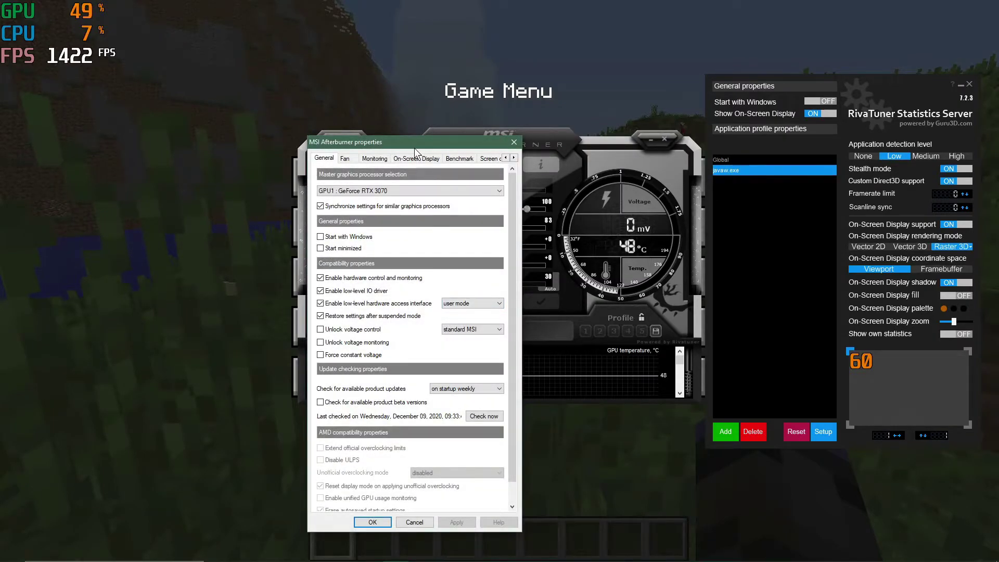
left_click(377, 161)
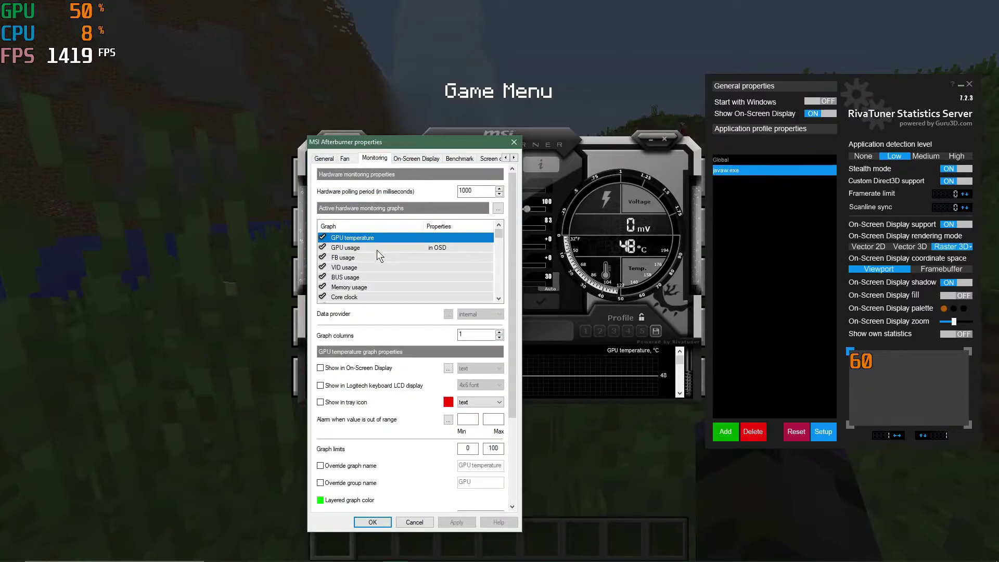
scroll(383, 279, "down", 2)
scroll(383, 279, "up", 2)
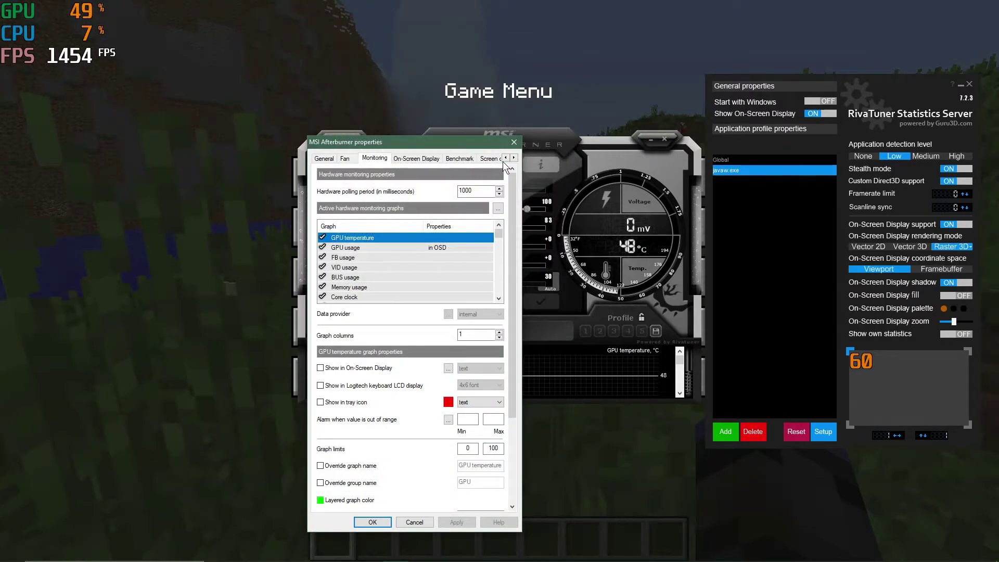
Turn off interface tooltips on the User Interface page and apply the change
left_click(513, 157)
left_click(514, 158)
left_click(514, 158)
left_click(514, 158)
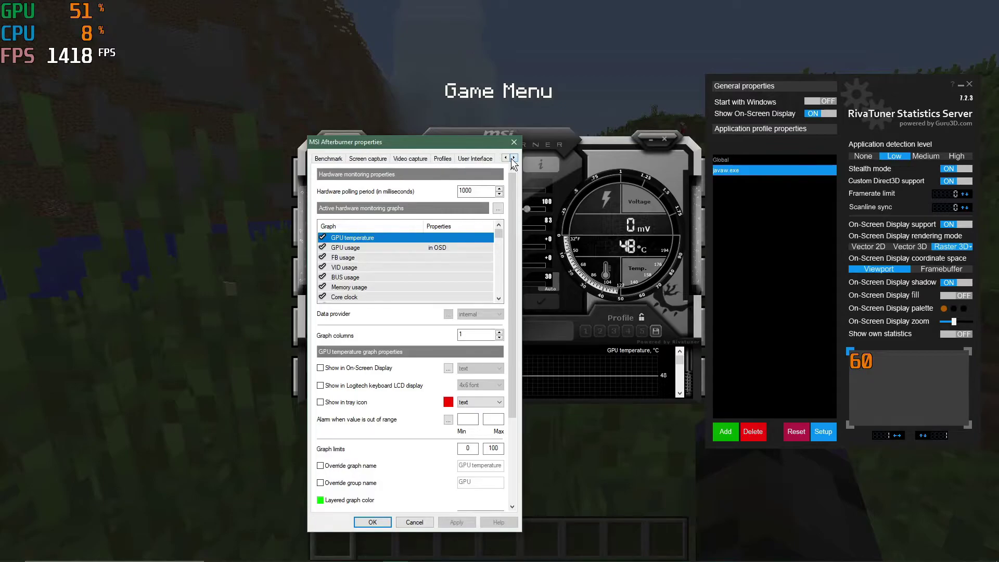
left_click(480, 159)
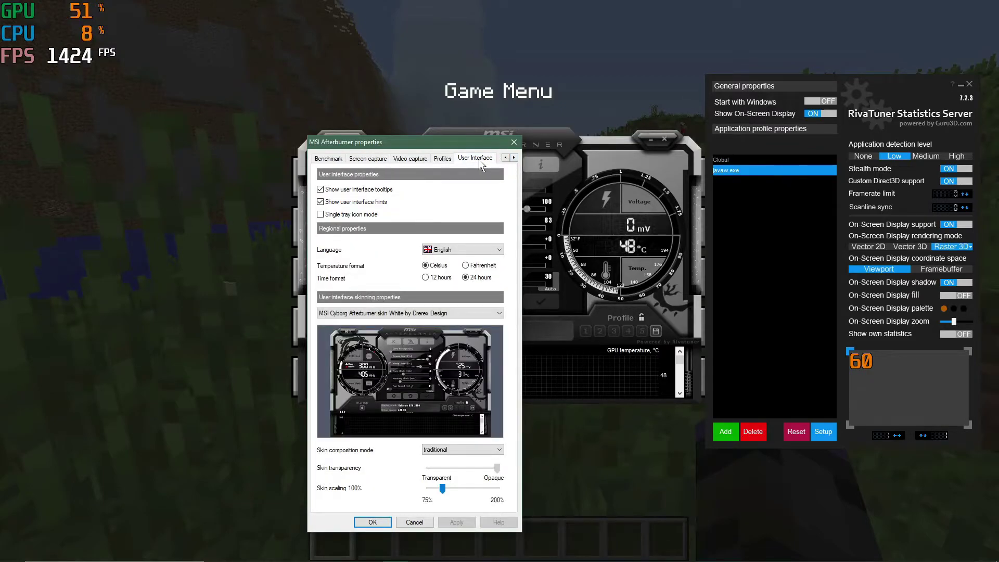
left_click(367, 190)
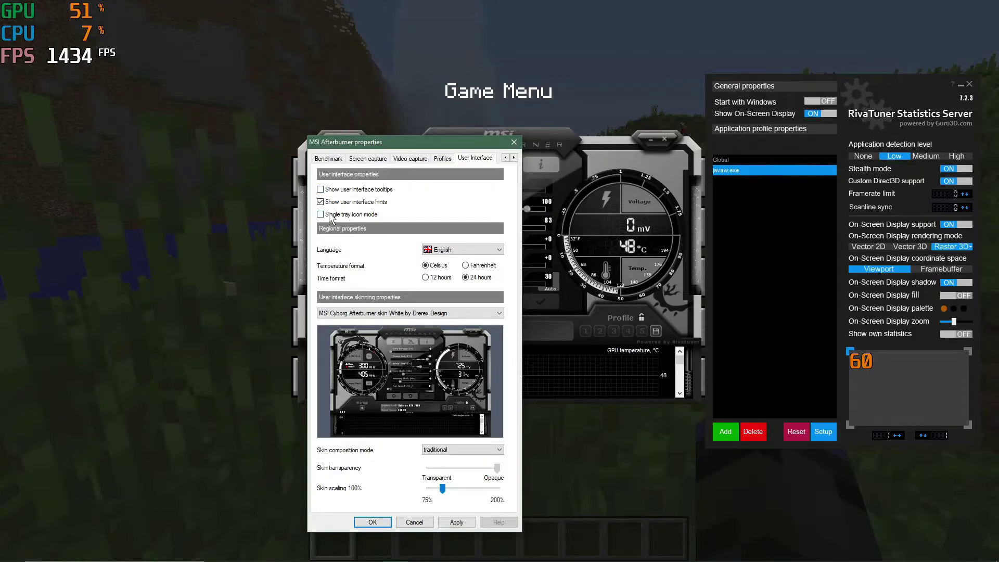
left_click(455, 522)
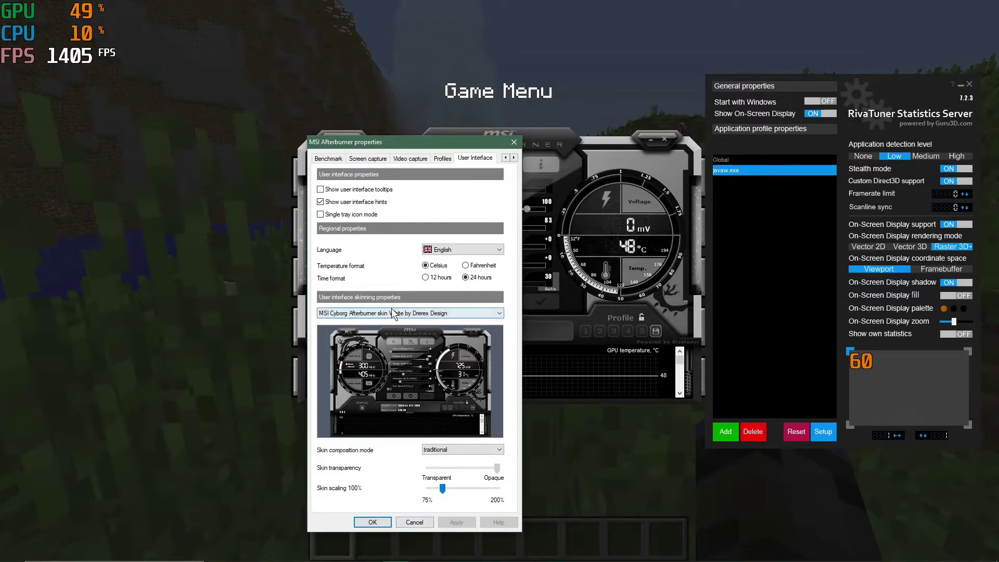
left_click(503, 155)
left_click(503, 155)
left_click(504, 155)
left_click(503, 155)
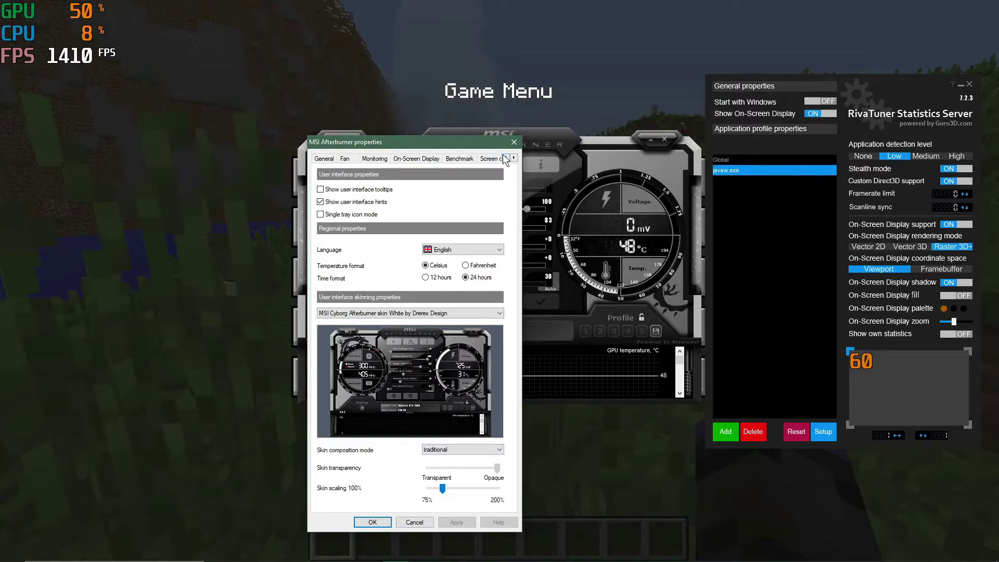
Open the Monitoring page and scroll the graph list down to CPU usage and the Framerate entries
left_click(374, 159)
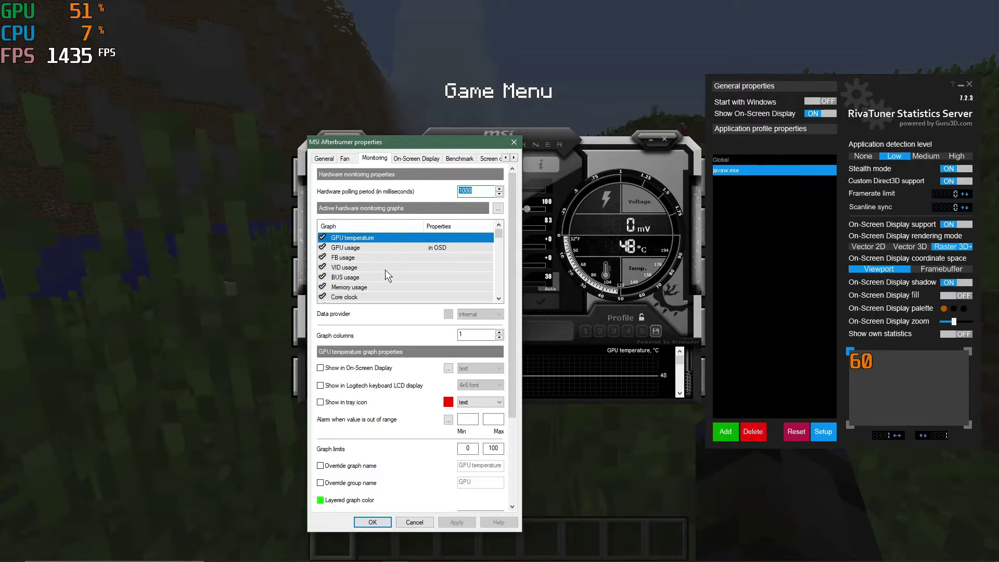
scroll(386, 270, "down", 1)
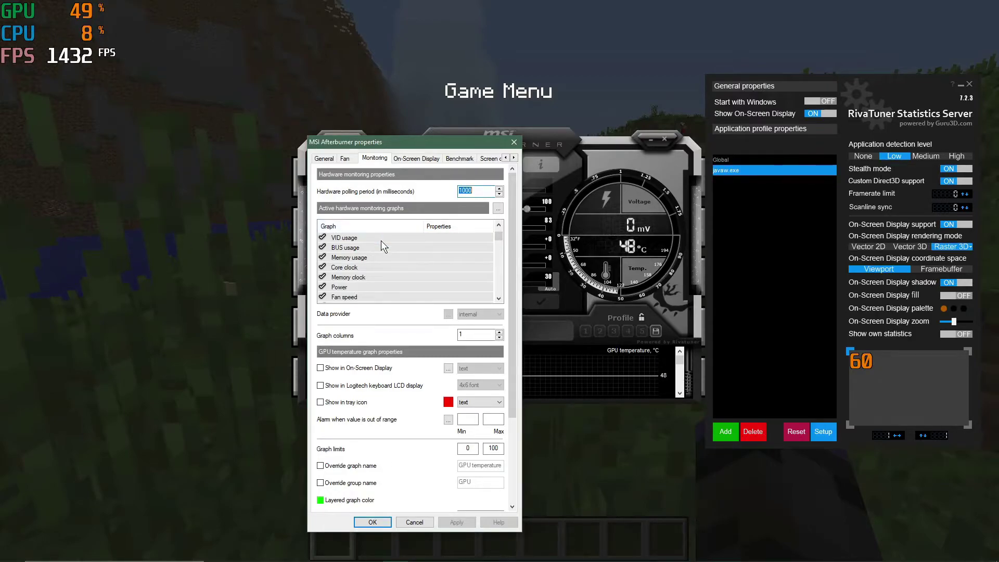
scroll(381, 240, "up", 1)
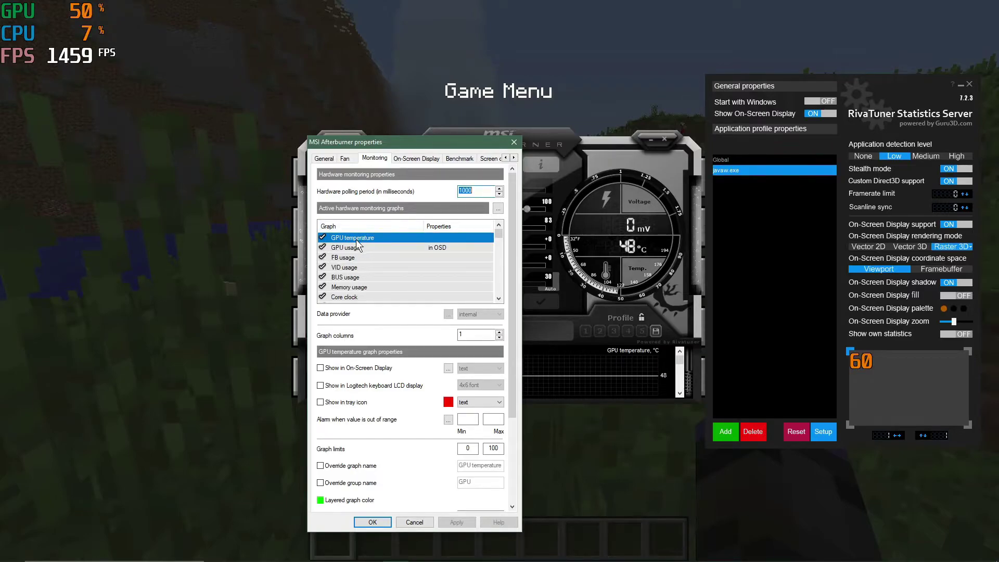
scroll(393, 262, "down", 1)
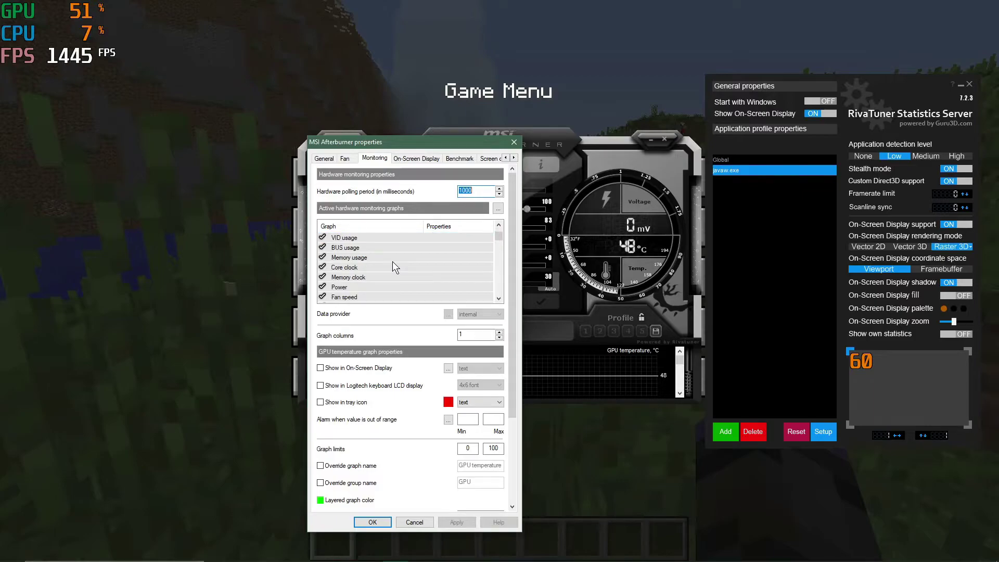
scroll(392, 261, "down", 2)
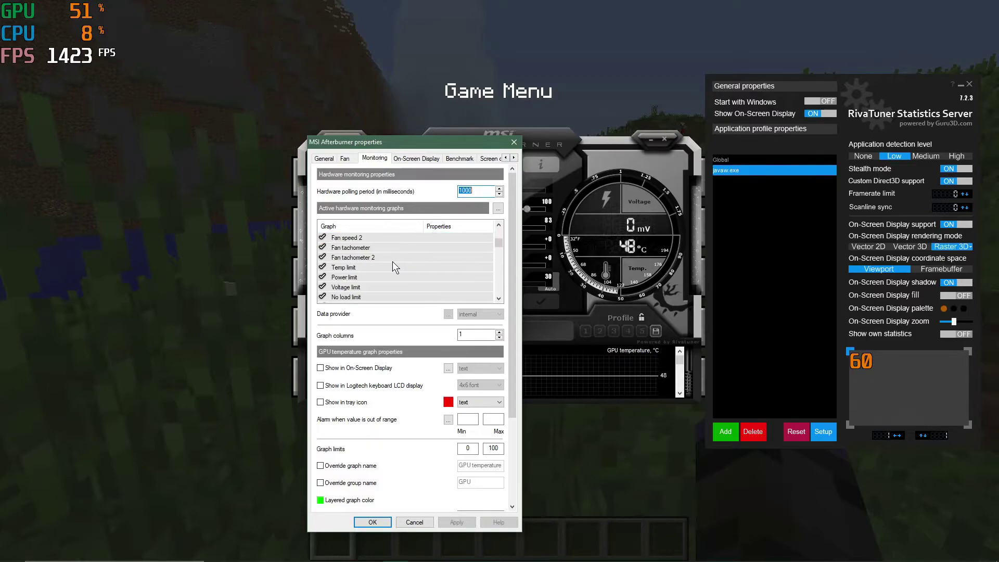
scroll(393, 262, "down", 1)
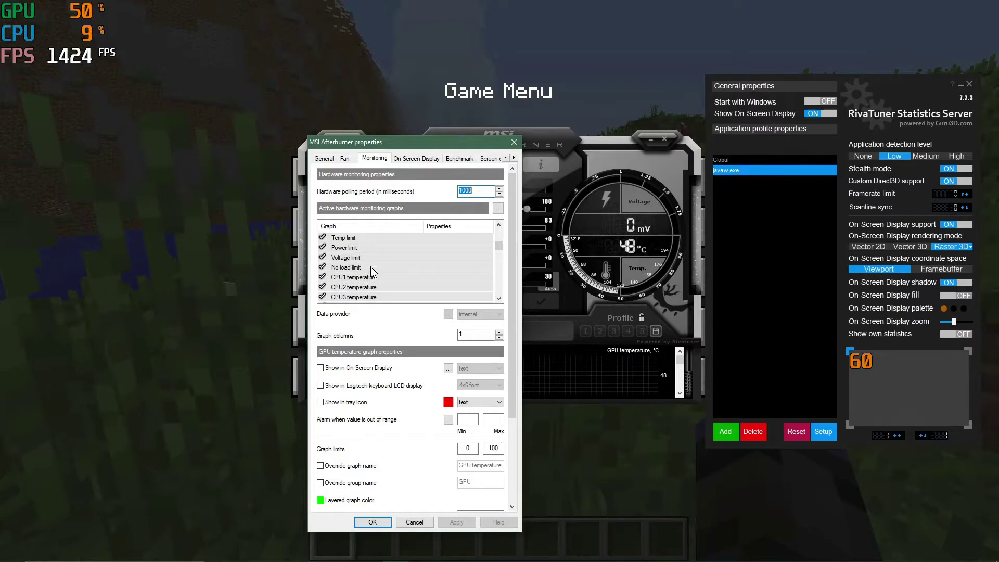
scroll(375, 283, "down", 2)
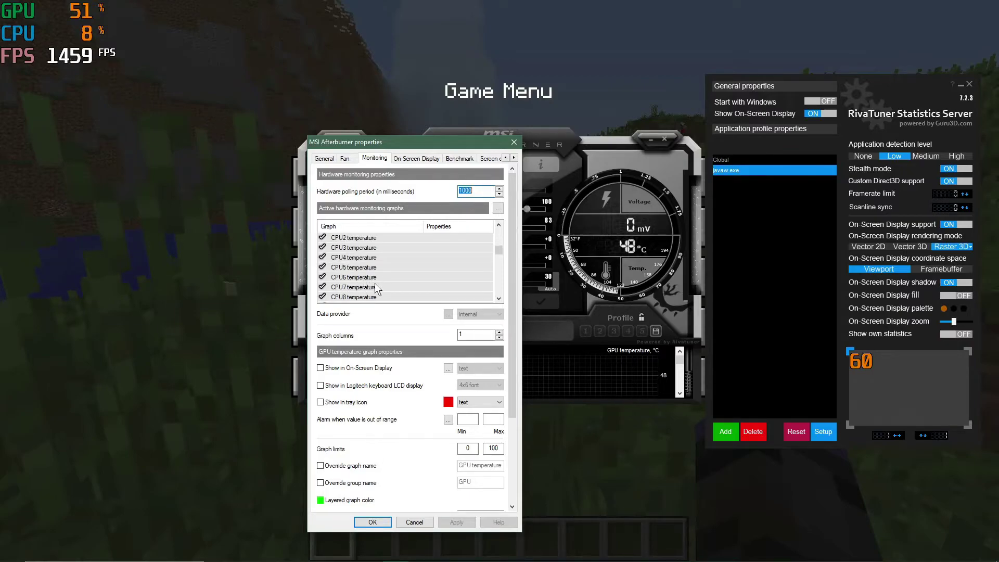
scroll(393, 295, "down", 4)
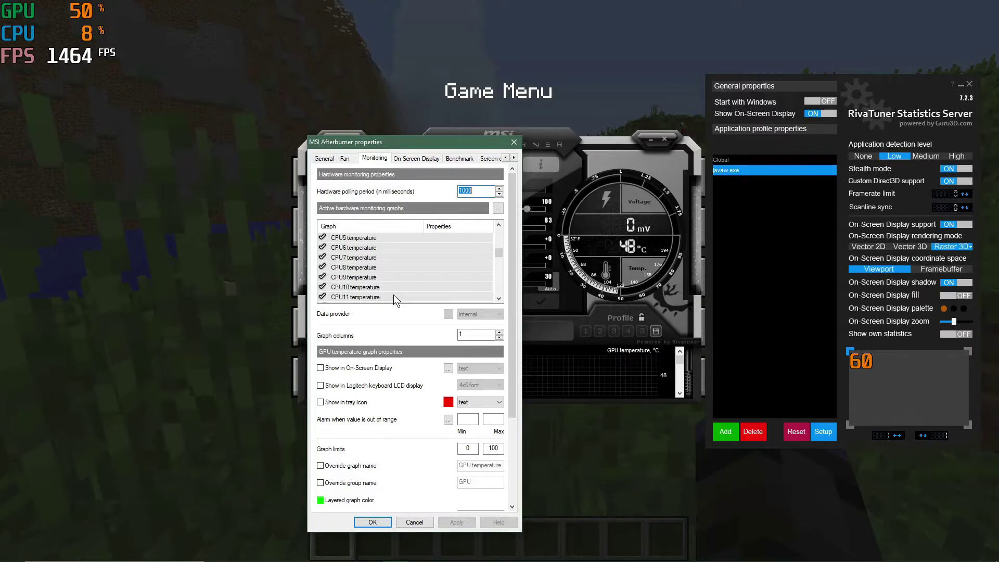
scroll(393, 295, "down", 3)
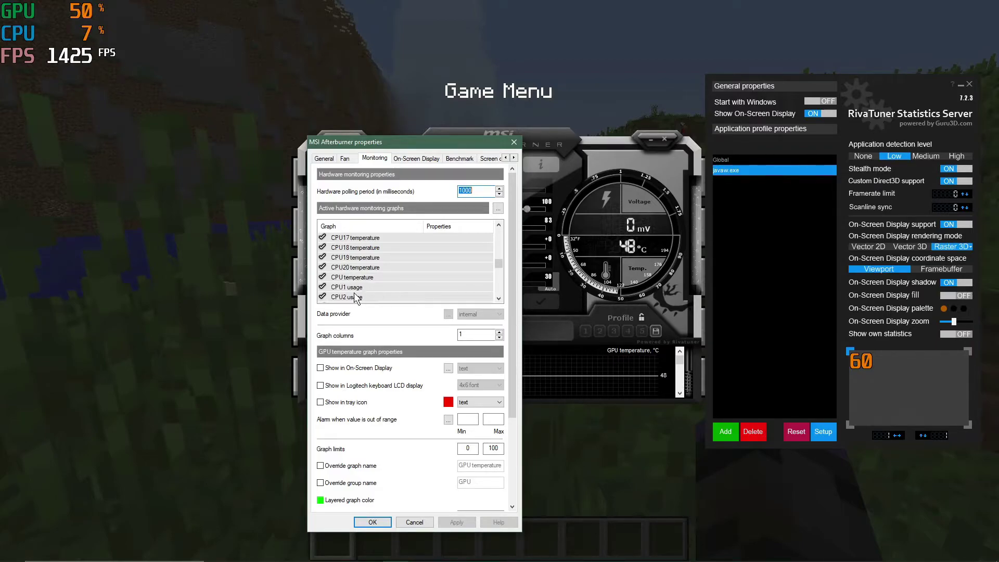
scroll(378, 285, "down", 2)
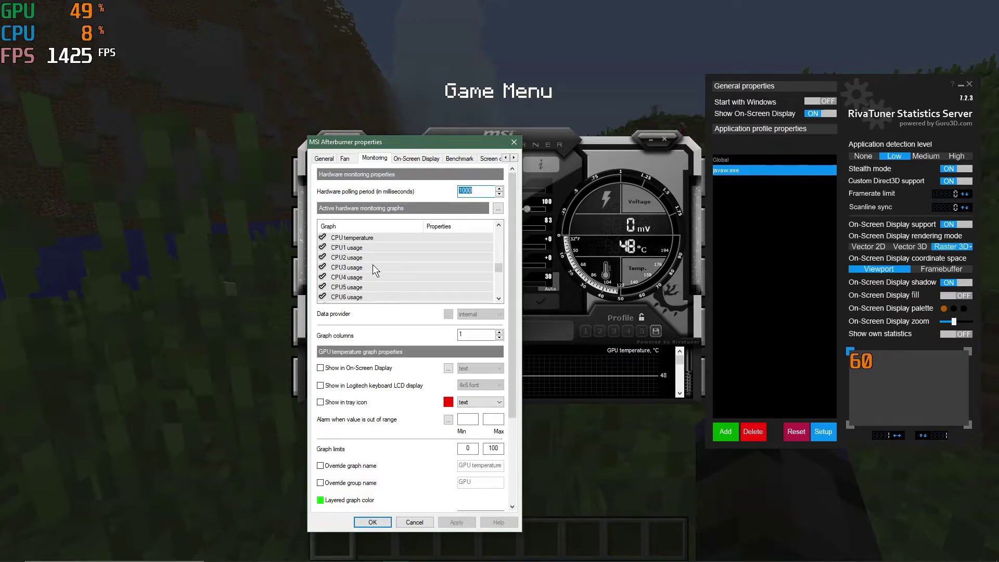
scroll(378, 271, "down", 7)
scroll(379, 270, "down", 1)
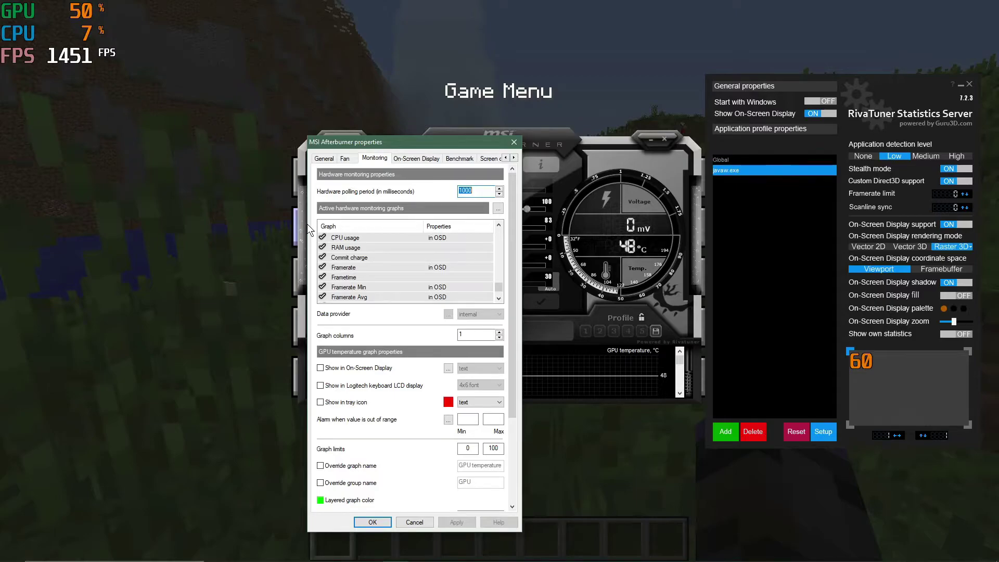
Inspect the CPU usage and GPU usage graph settings and reorder GPU usage against GPU temperature
left_click(352, 238)
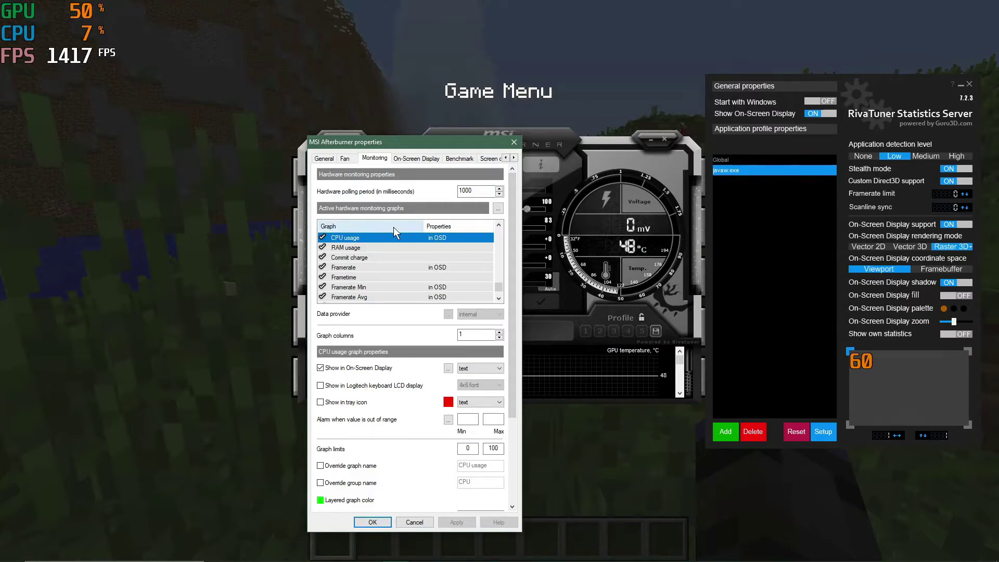
scroll(383, 260, "up", 4)
scroll(383, 265, "up", 8)
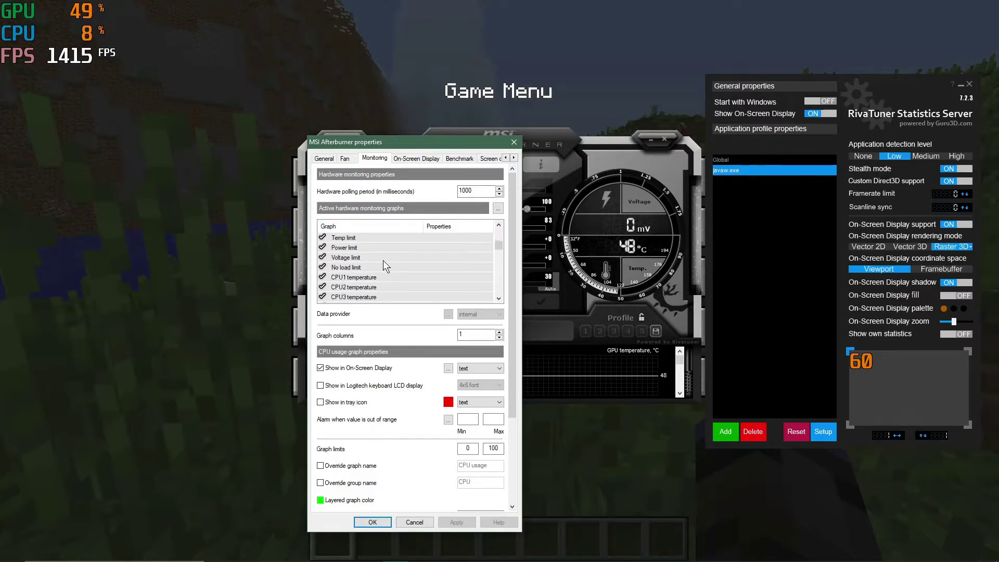
left_click(352, 248)
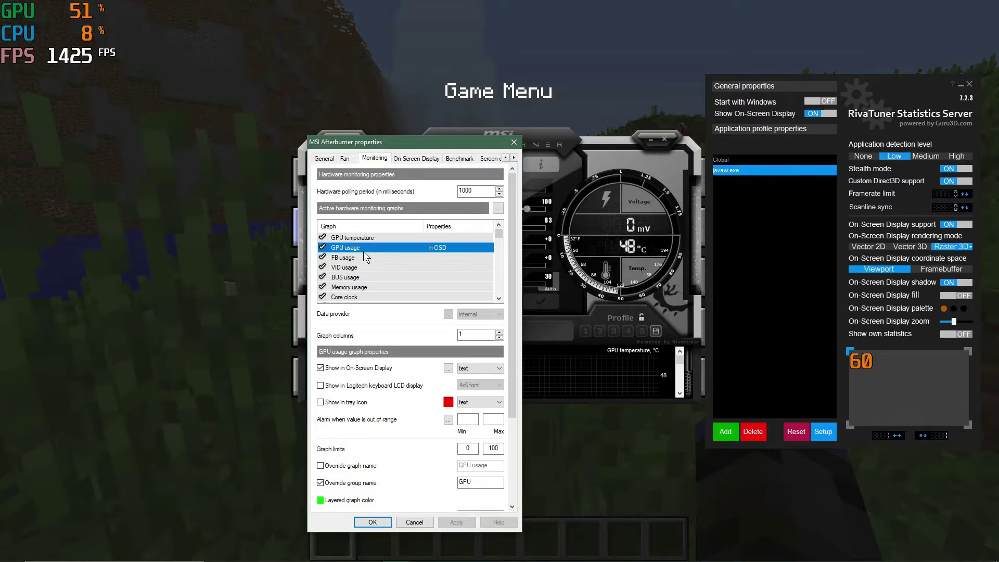
left_click_drag(364, 248, 364, 232)
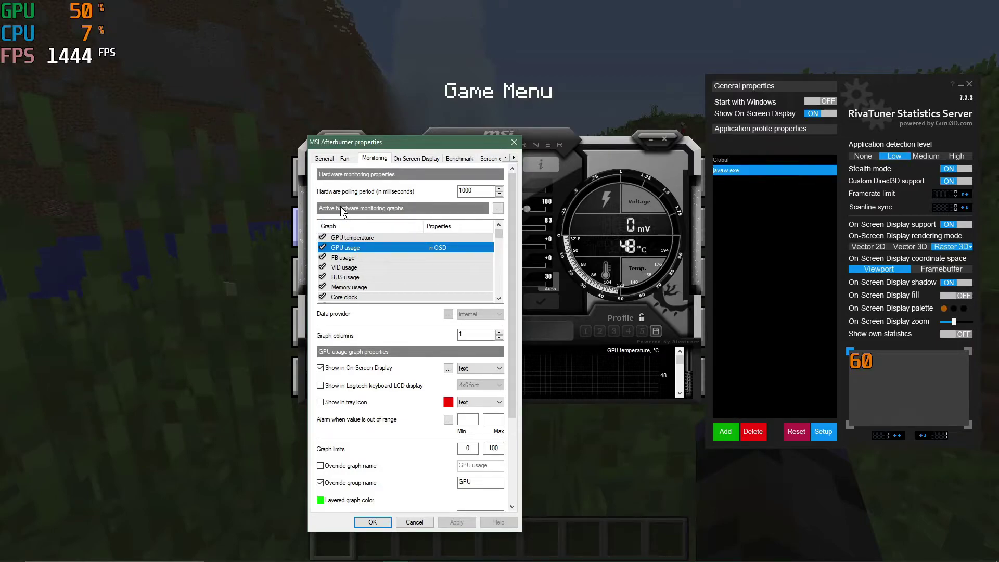
mouse_move(353, 237)
left_mouse_down()
mouse_move(362, 267)
mouse_move(352, 242)
left_mouse_up()
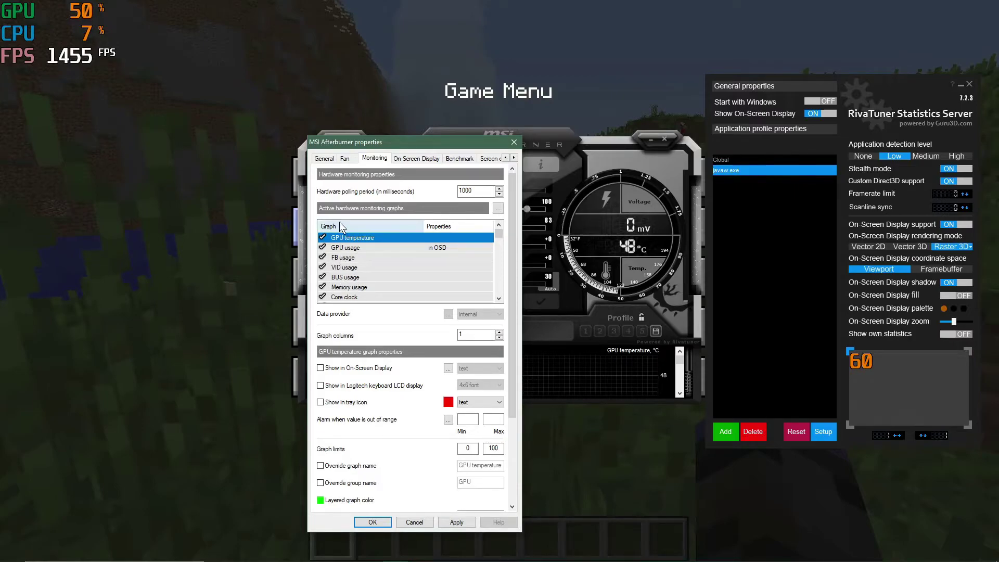
Uncheck Show in On-Screen Display for GPU usage and apply, then re-check it and apply
left_click(357, 246)
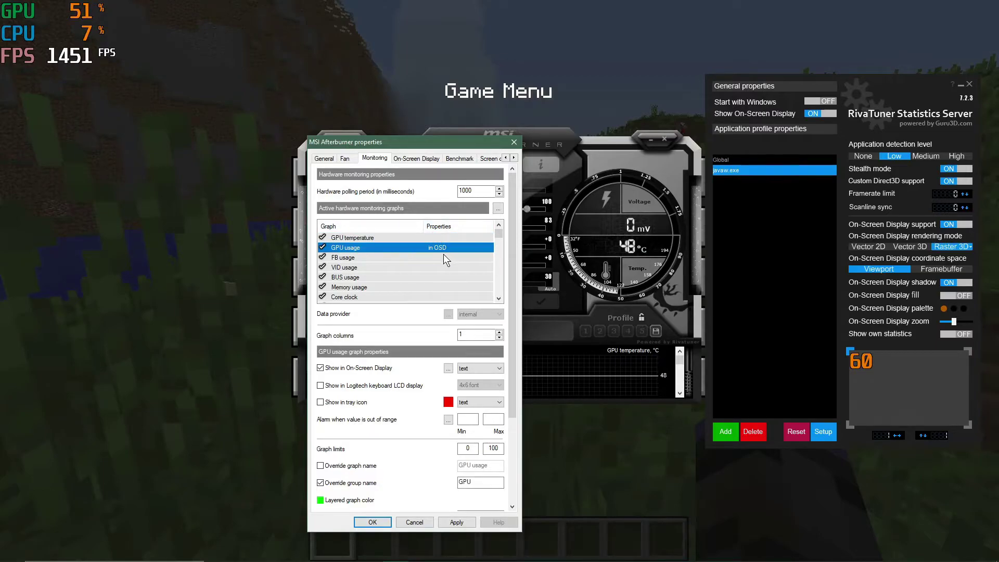
left_click(352, 369)
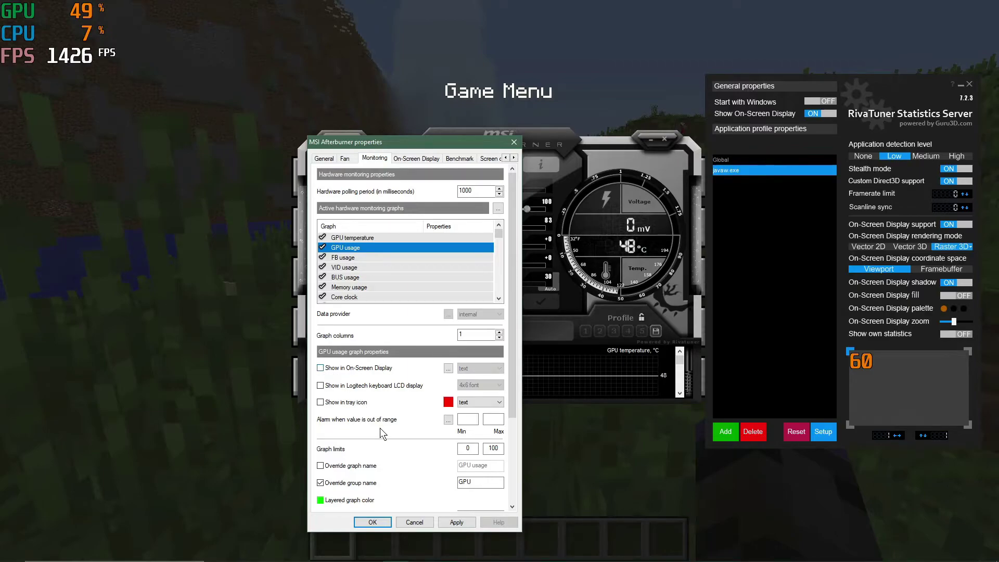
left_click(453, 520)
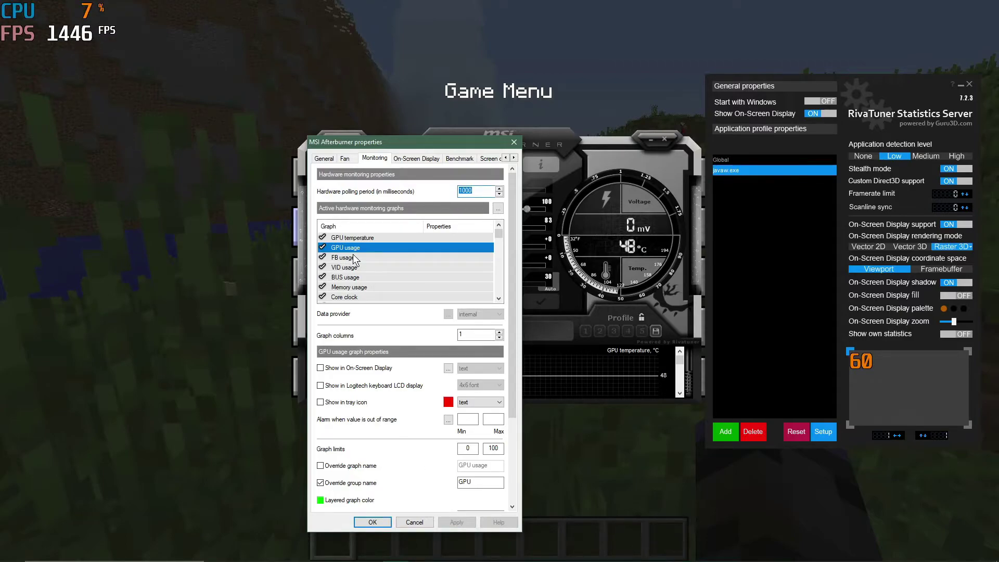
left_click(372, 370)
left_click(451, 521)
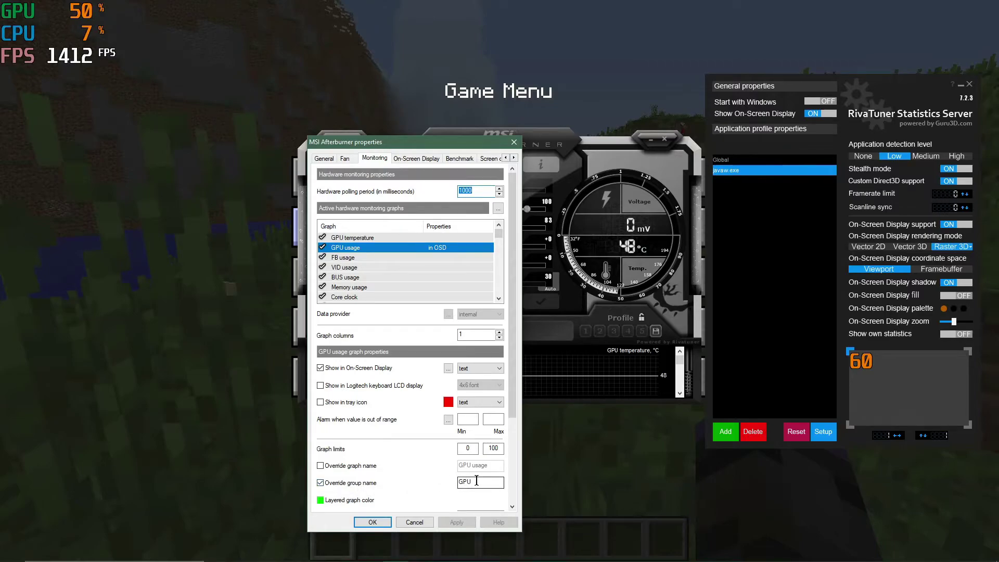
Set the GPU usage group name to RTX3070 and apply, then rename it to GPU and apply
key("BackSpace")
key("BackSpace")
key("BackSpace")
type("R")
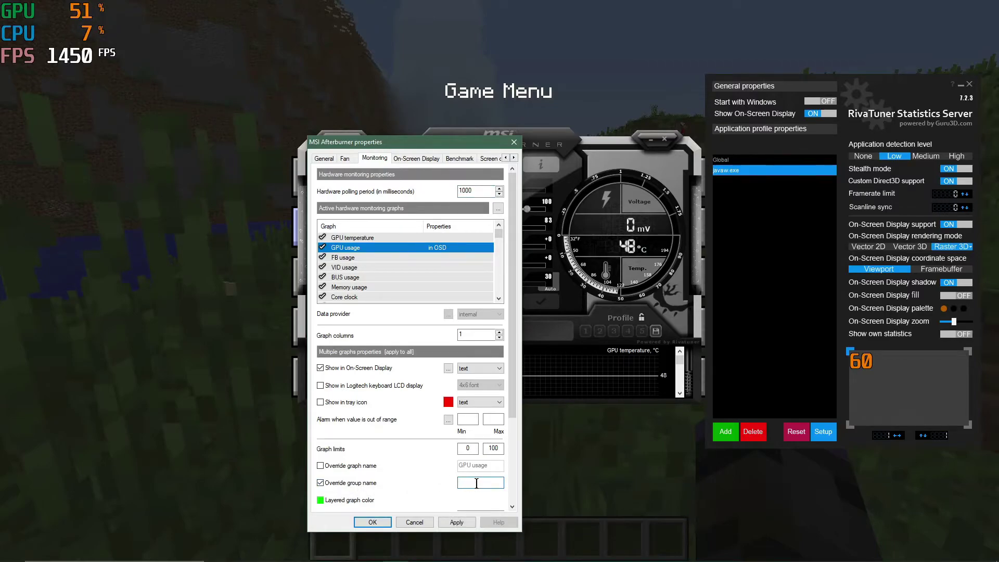
type("TX")
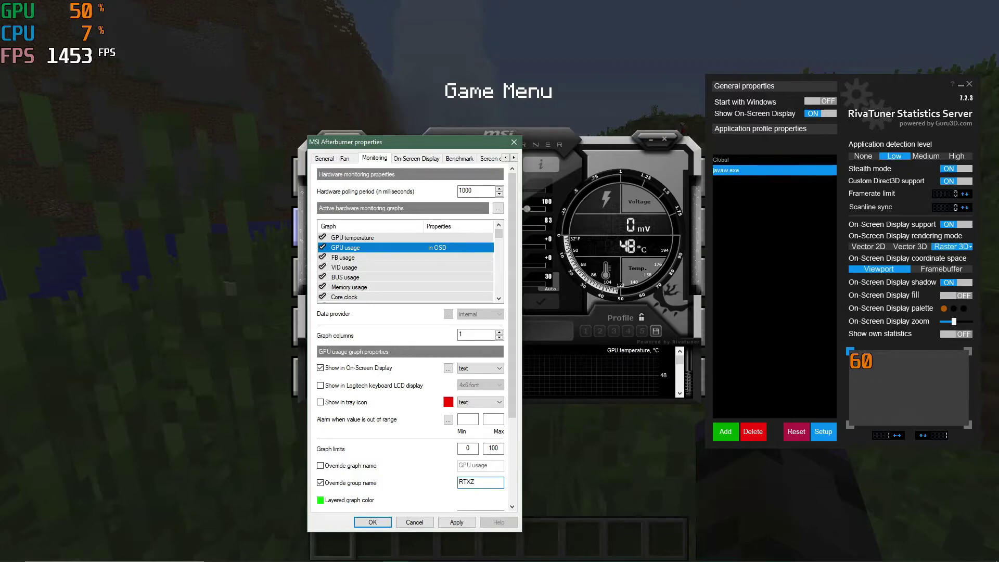
type("3070")
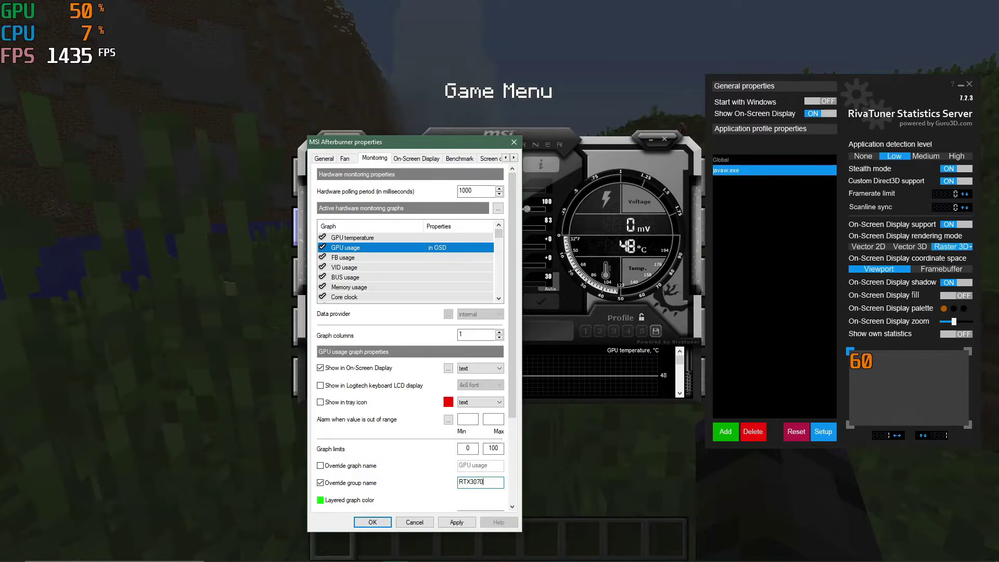
left_click(457, 523)
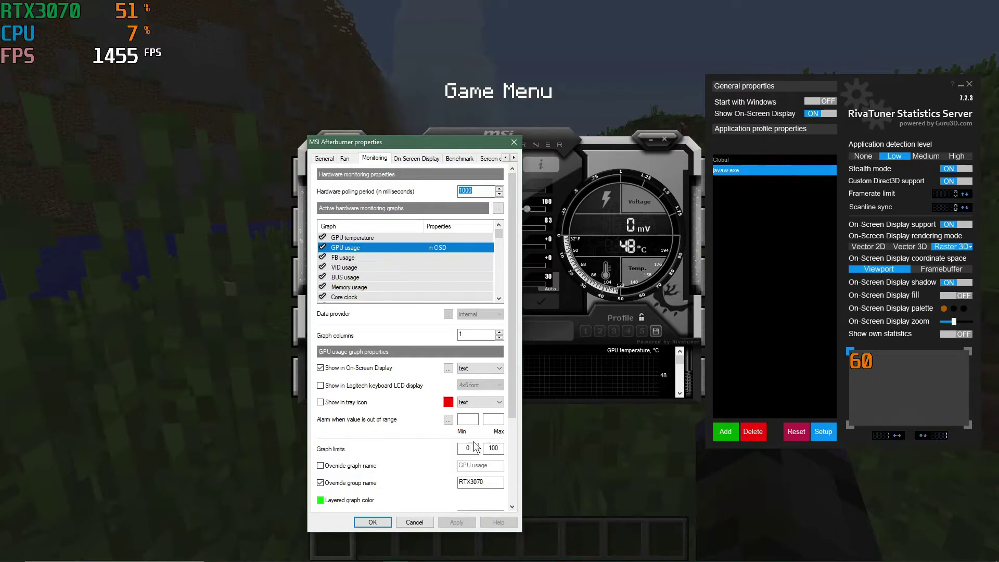
left_click(489, 477)
key("BackSpace")
key("BackSpace")
key("BackSpace")
key("BackSpace")
key("BackSpace")
key("BackSpace")
key("BackSpace")
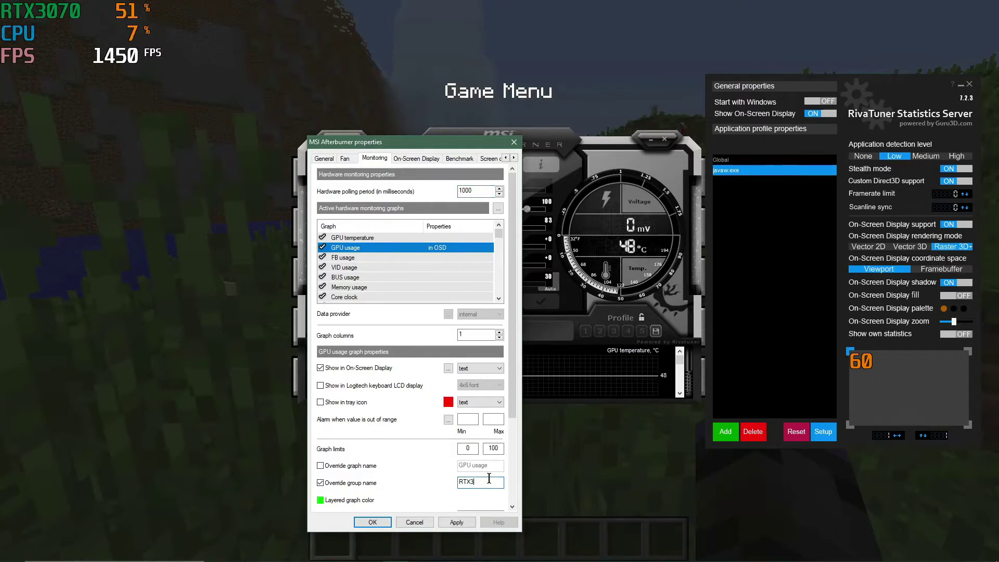
type("GP")
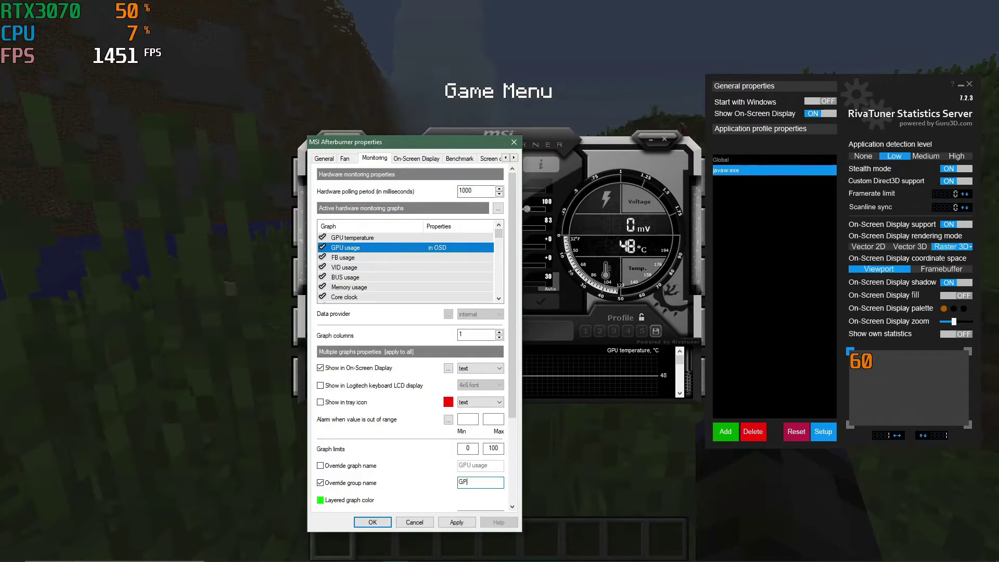
type("U")
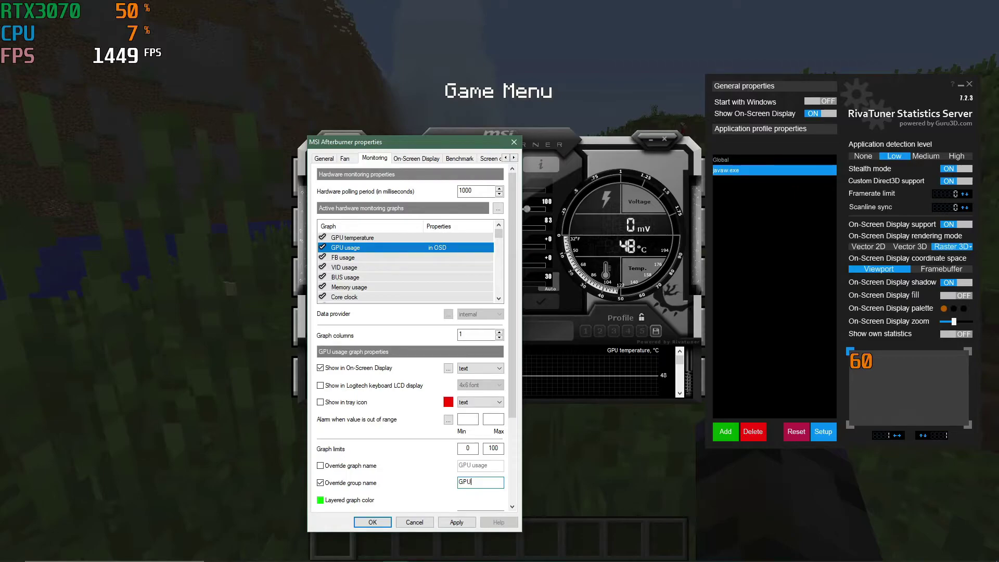
left_click(461, 520)
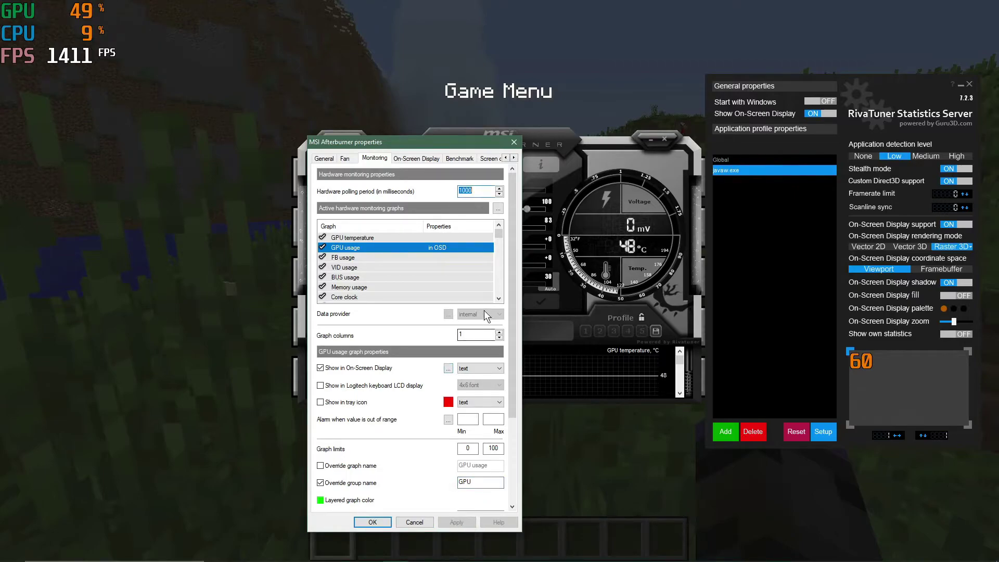
Scroll the Active hardware monitoring graphs list down toward the CPU usage entries
left_click(499, 296)
left_click(499, 296)
left_click(499, 298)
left_click(500, 297)
left_click(499, 297)
left_click(500, 297)
left_click(500, 297)
left_click(499, 296)
left_click(500, 296)
left_click(500, 296)
left_click(500, 297)
left_click(500, 296)
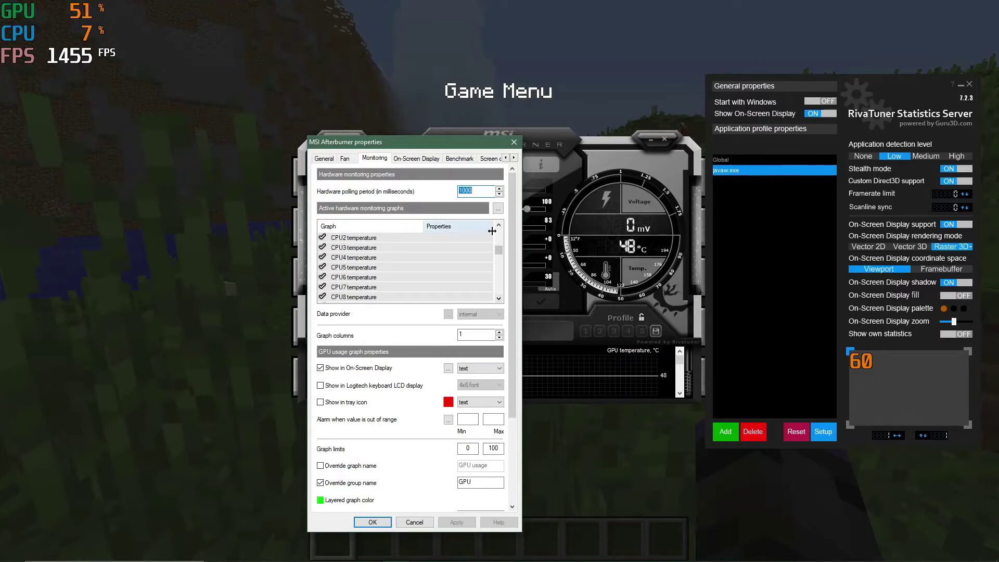
left_click(499, 298)
left_click(499, 297)
left_click(499, 298)
left_click(499, 298)
left_click(499, 297)
left_click(499, 298)
left_click(498, 298)
left_click(498, 298)
left_click(498, 298)
left_click(499, 298)
left_click(499, 298)
left_click(499, 297)
left_click(499, 298)
left_click(499, 298)
left_click(499, 298)
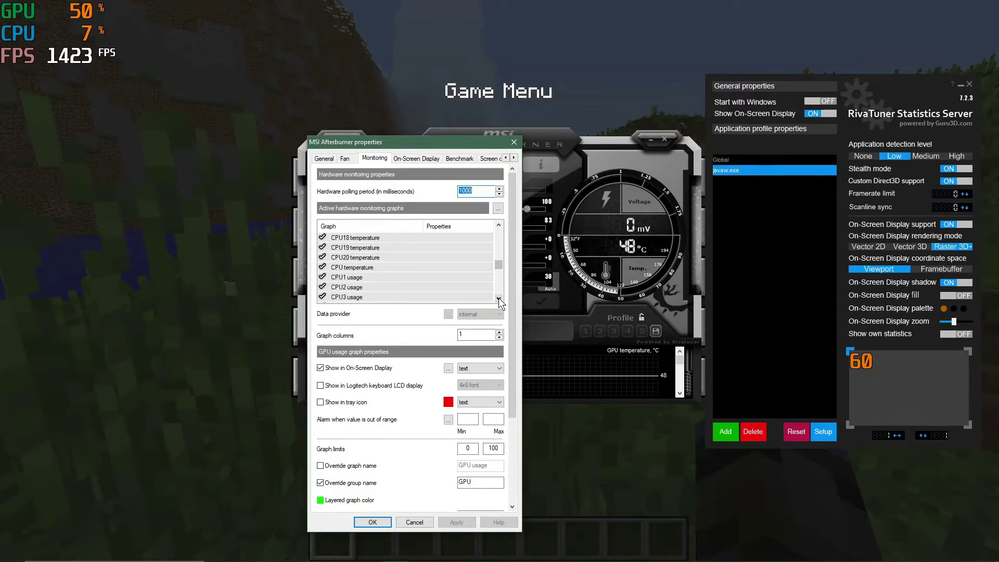
left_click(377, 279)
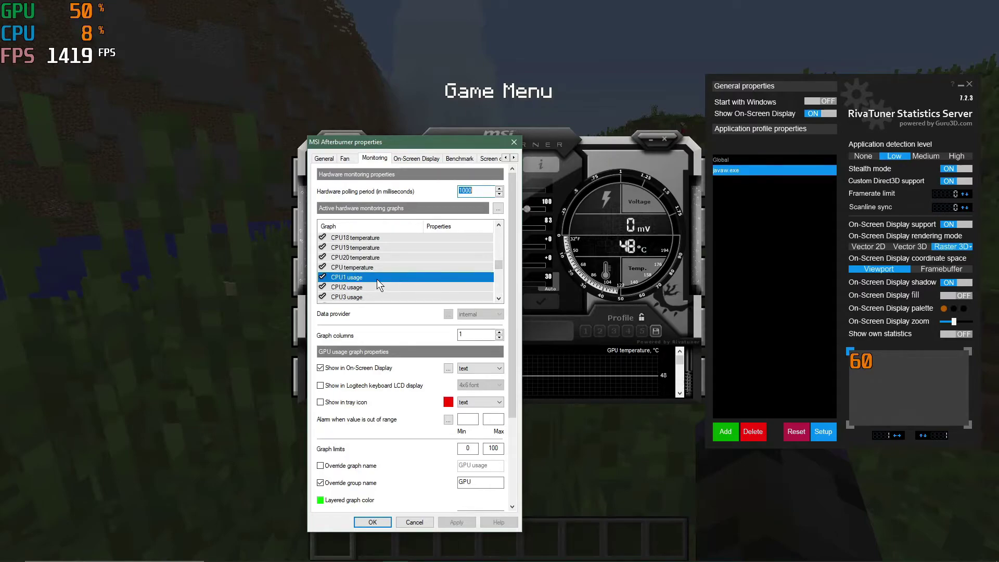
left_click(498, 298)
left_click(497, 299)
left_click(498, 298)
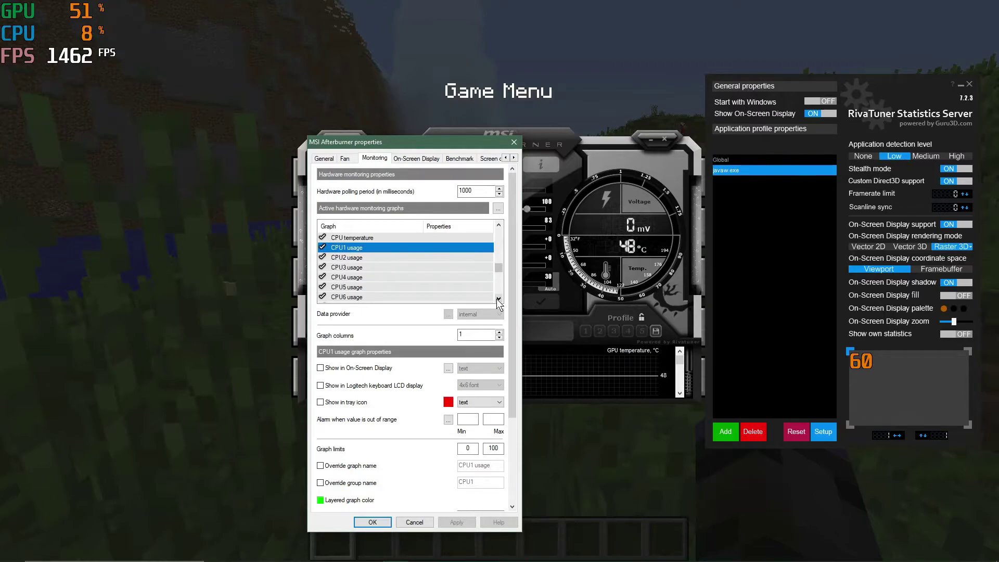
left_click(355, 288, "shift")
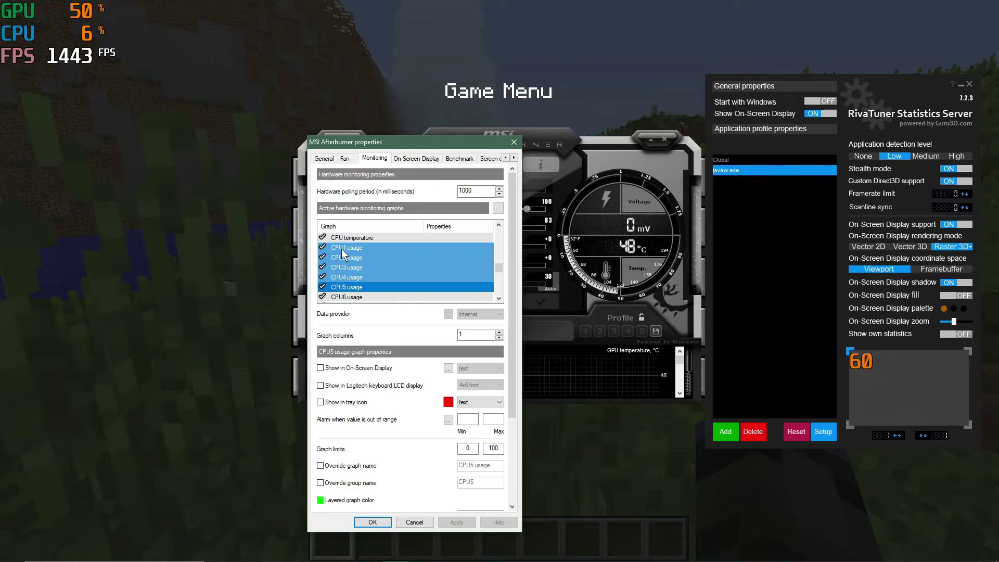
left_click(358, 368)
left_click(452, 521)
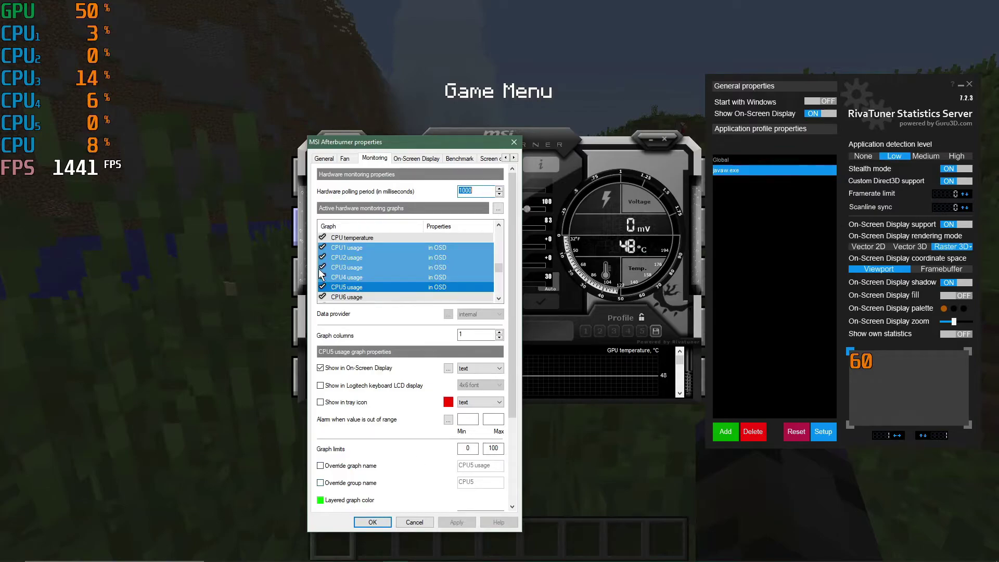
left_click(363, 368)
left_click(451, 524)
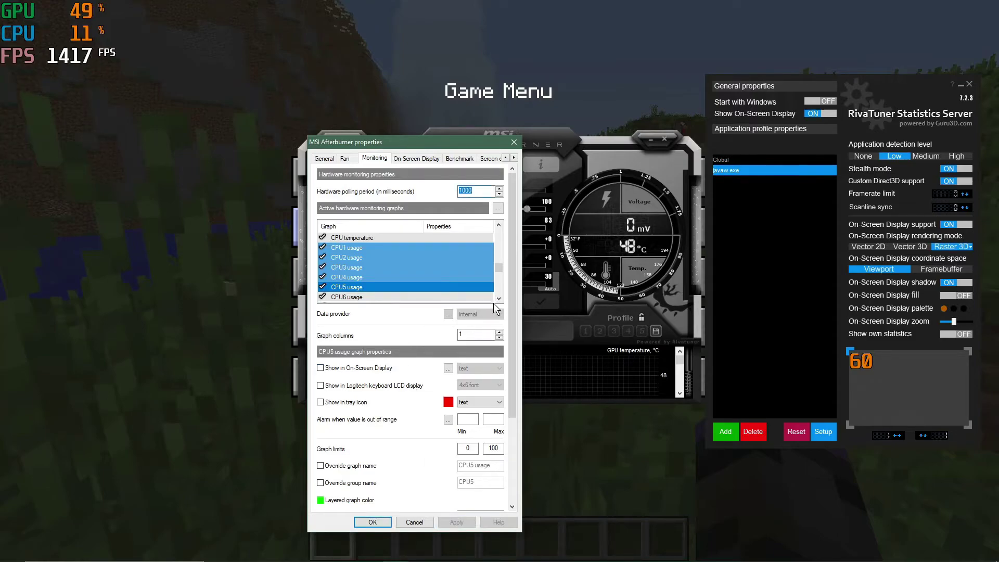
Select Framerate in the graph list, set its On-Screen Display type to graph, and apply
scroll(499, 300, "down", 4)
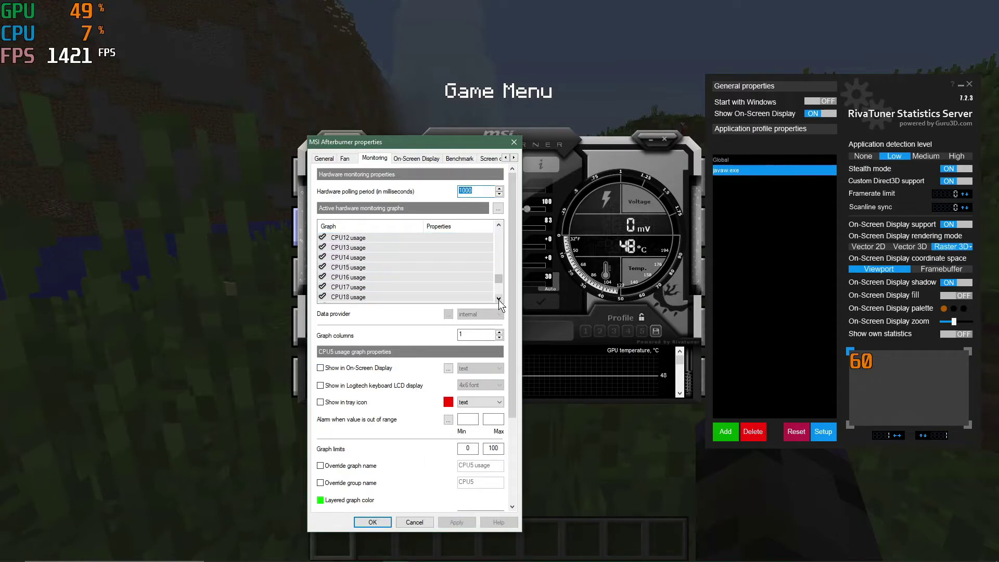
scroll(499, 300, "down", 5)
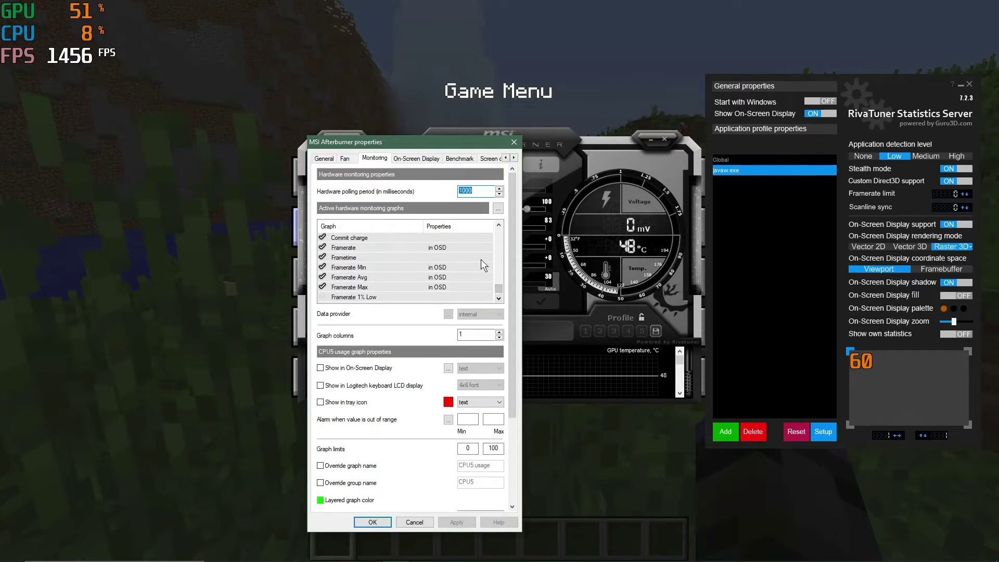
left_click(500, 225)
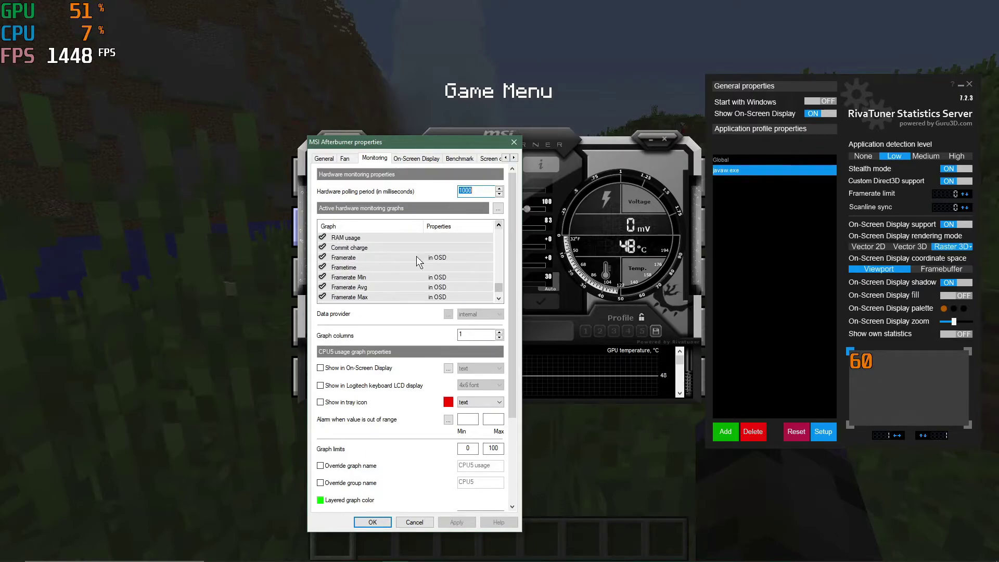
left_click(361, 255)
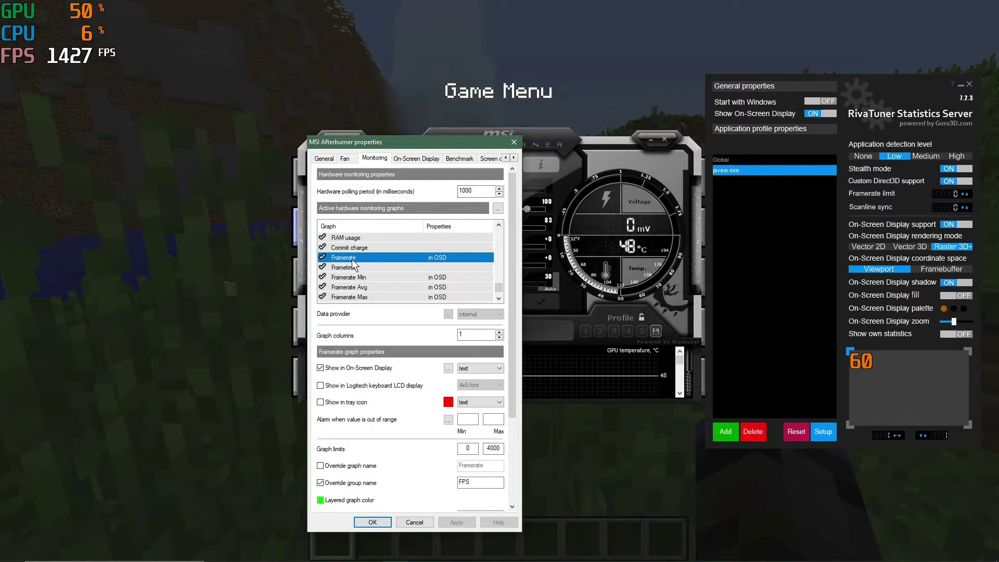
left_click(467, 366)
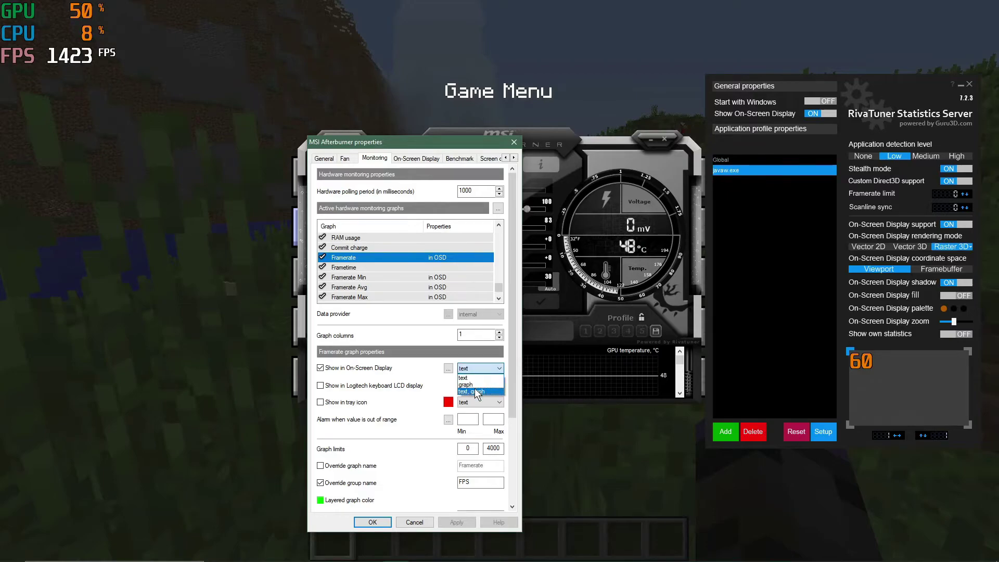
left_click(477, 382)
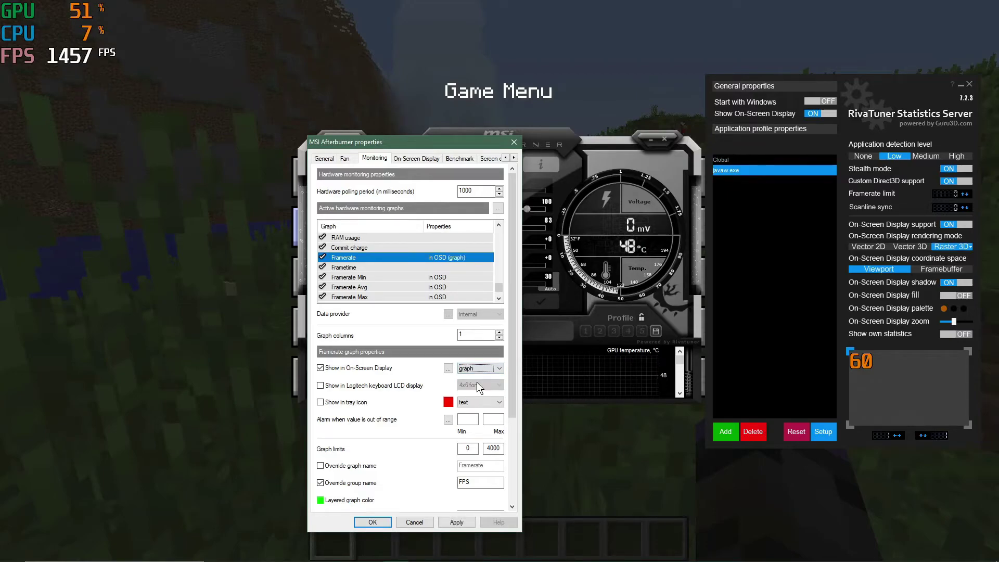
left_click(461, 522)
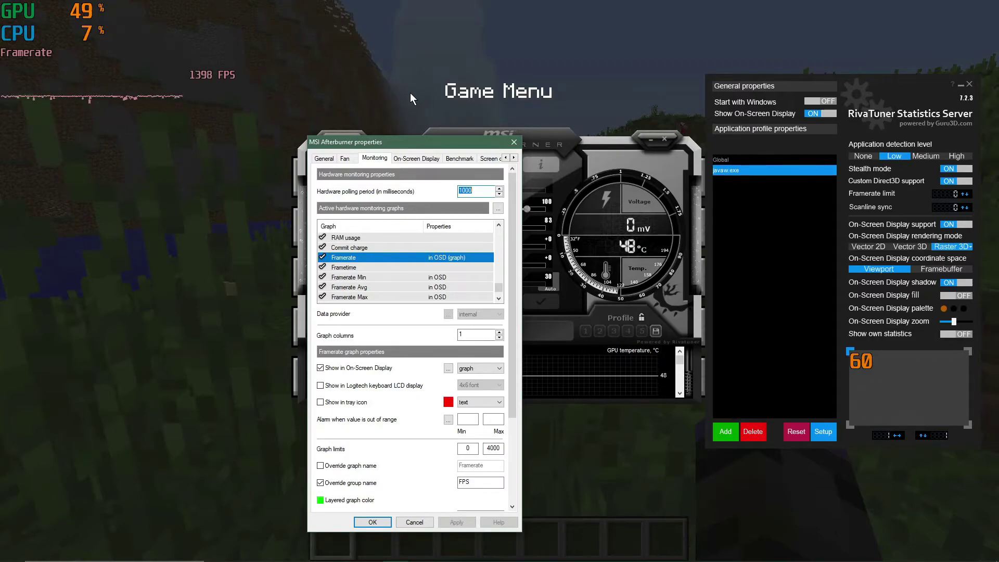
In the on-screen display layout settings, change the graph Width to -32 and apply it
left_click(450, 371)
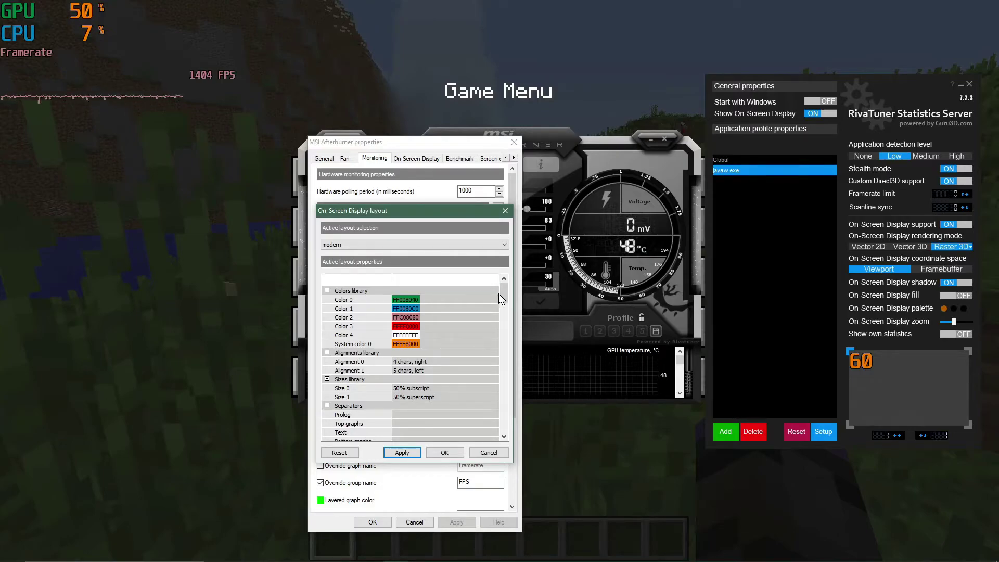
left_click_drag(502, 294, 506, 452)
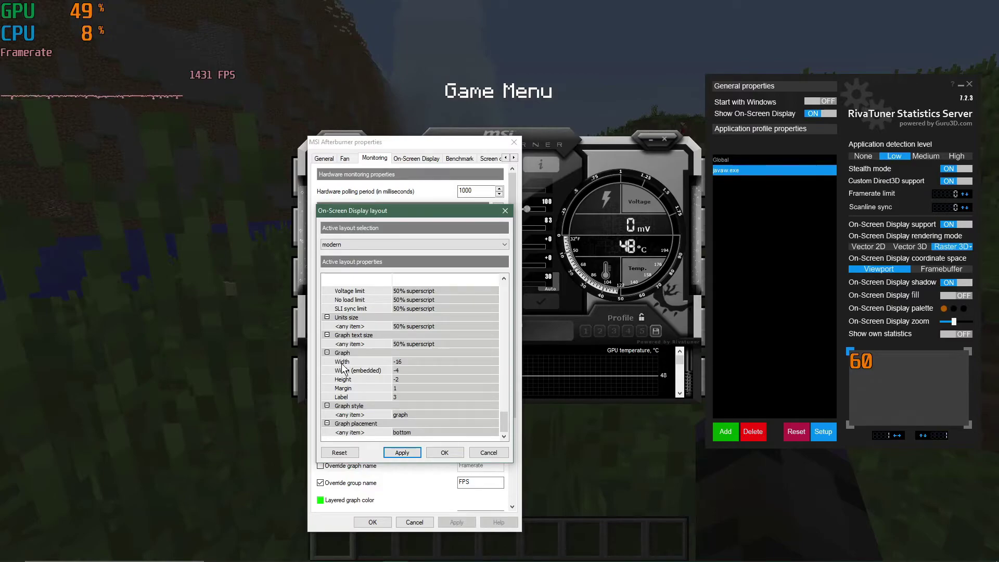
left_click(407, 362)
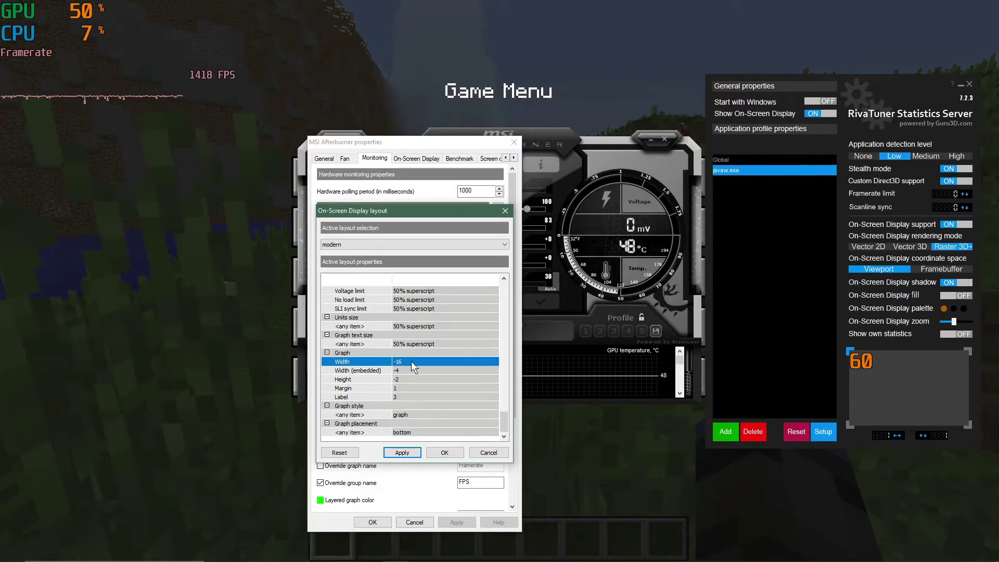
left_click(411, 361)
left_click(411, 359)
key("BackSpace")
type("32")
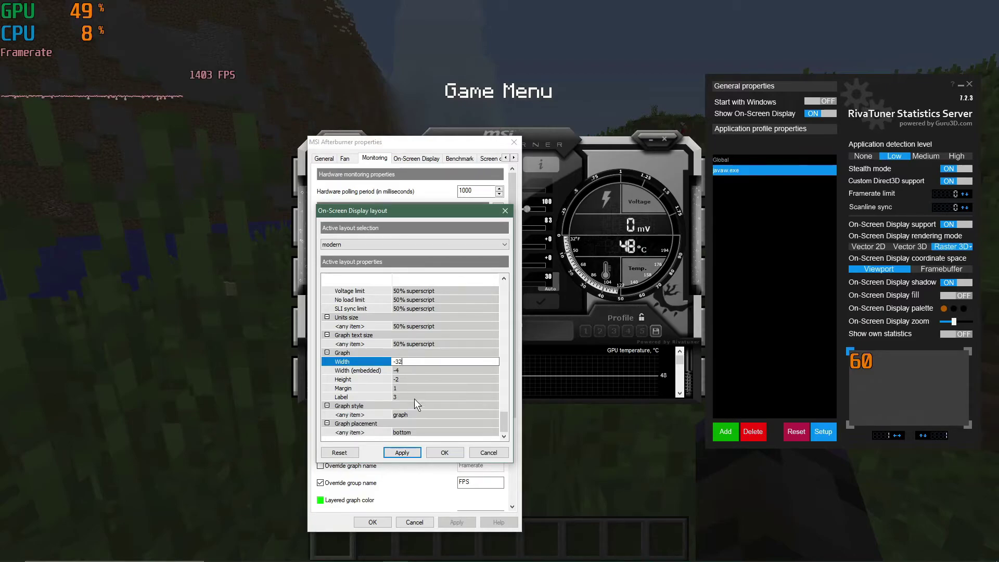
left_click(410, 450)
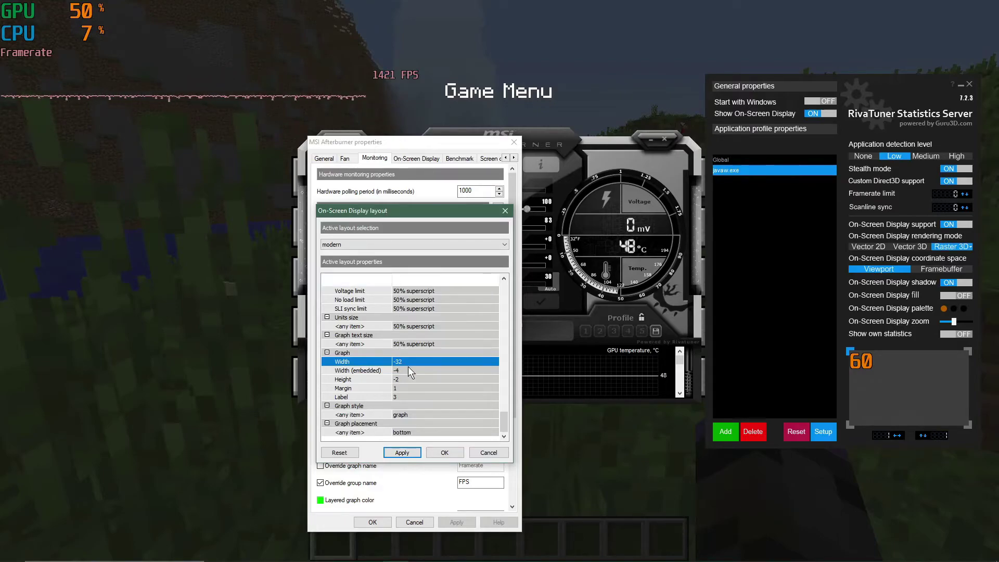
Set the graph Width back to -16 and apply it
type("-1")
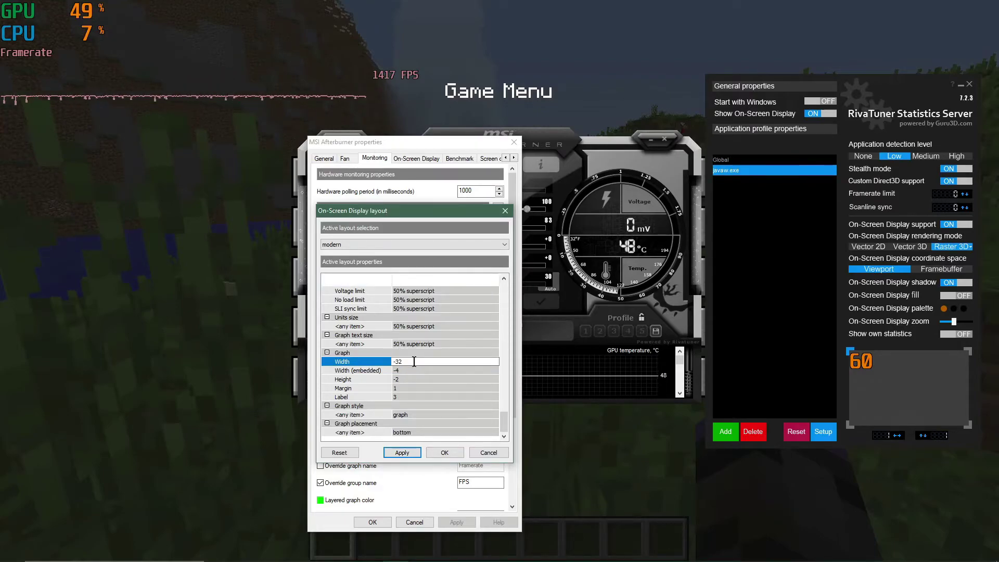
type("6")
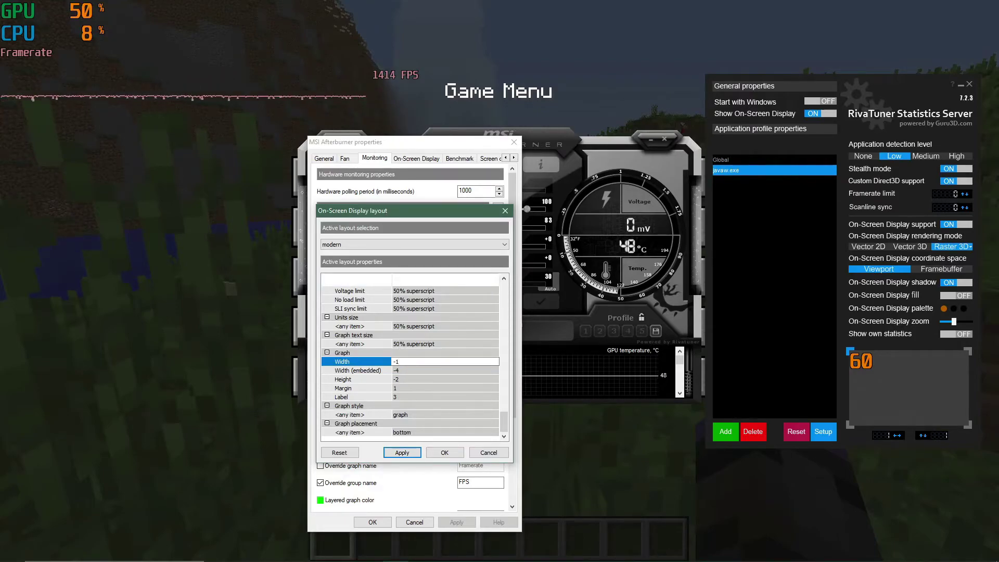
left_click(401, 453)
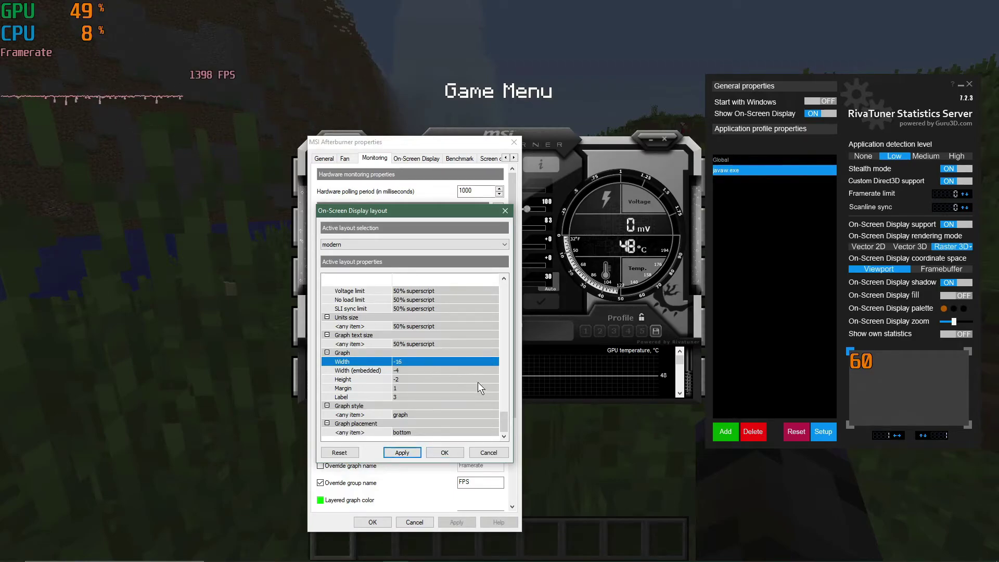
left_click_drag(503, 416, 499, 285)
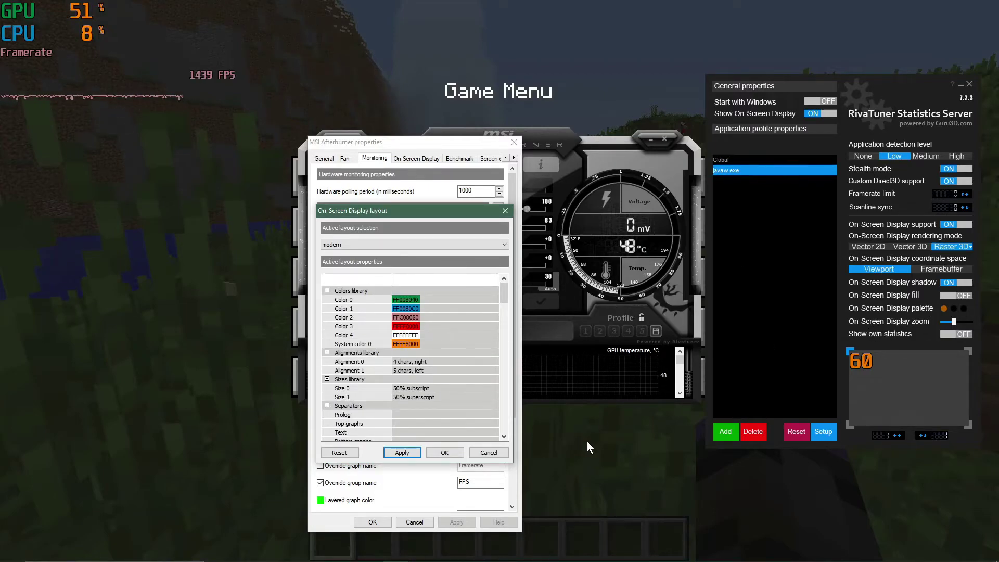
Close the layout dialog, set Framerate to display as text, graph, apply, and select Framerate Min
left_click(443, 452)
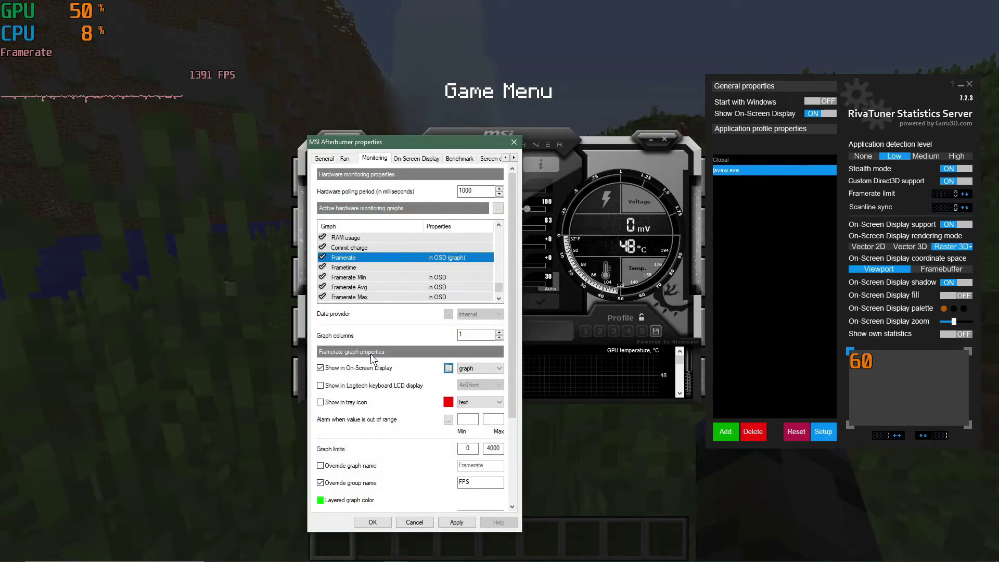
left_click(483, 368)
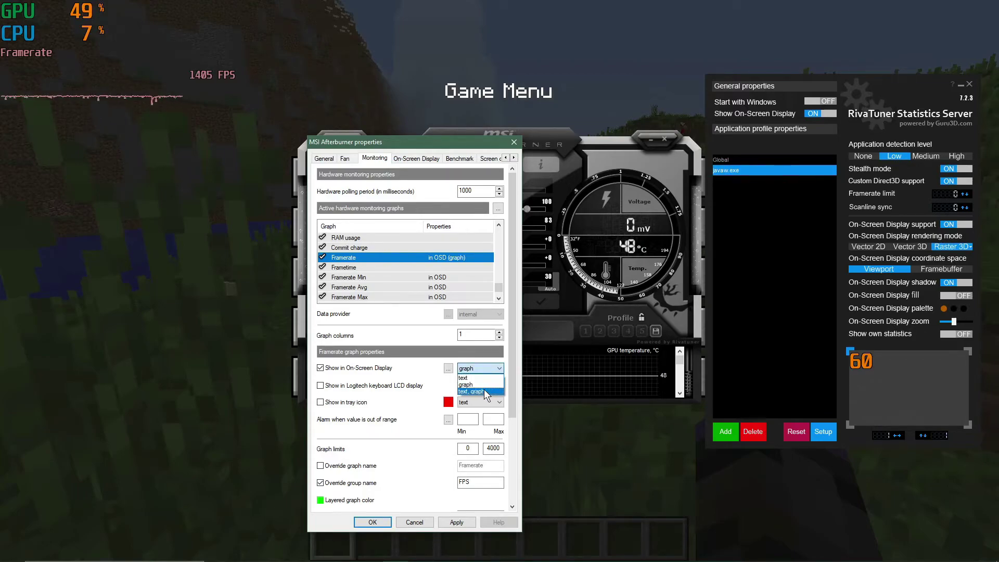
left_click(484, 390)
left_click(457, 522)
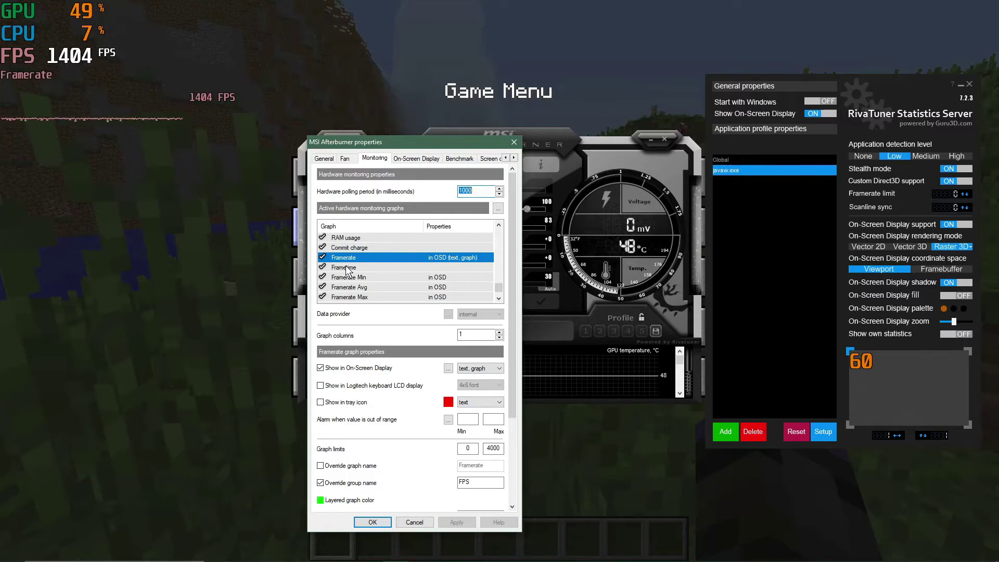
left_click(372, 277)
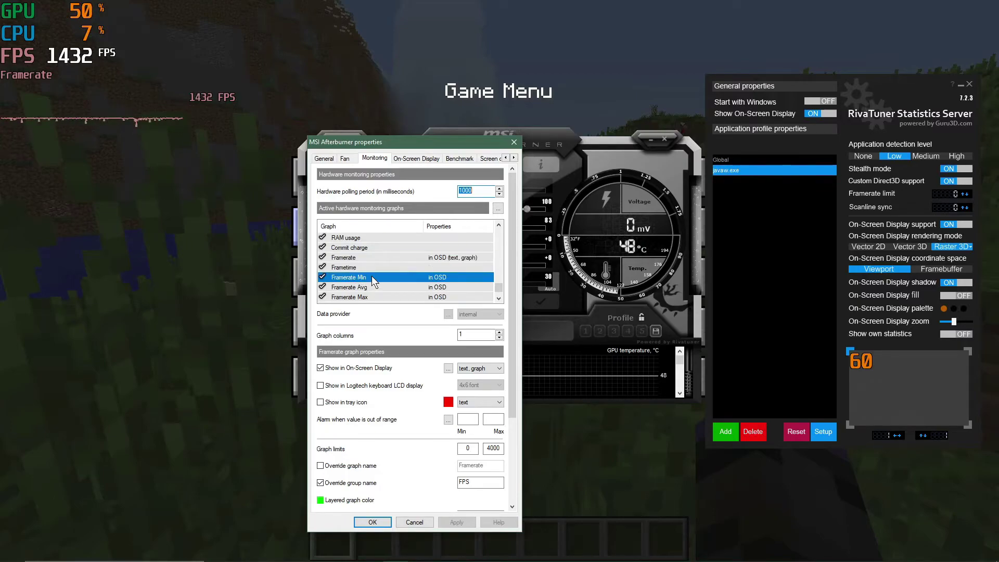